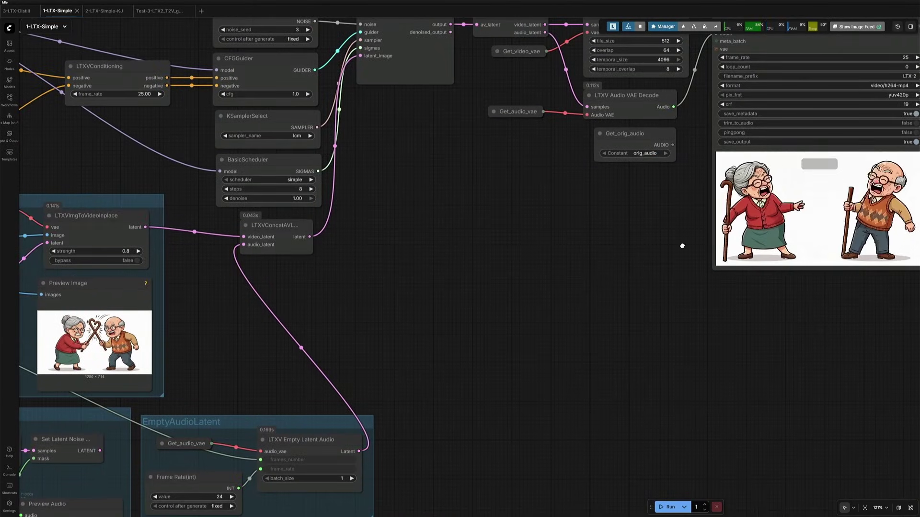
Step: Review the generated video previews and node layouts in the 1-LTX-Simple and 2-LTX-Simple-KJ workflows
left_click_drag(682, 245, 620, 259)
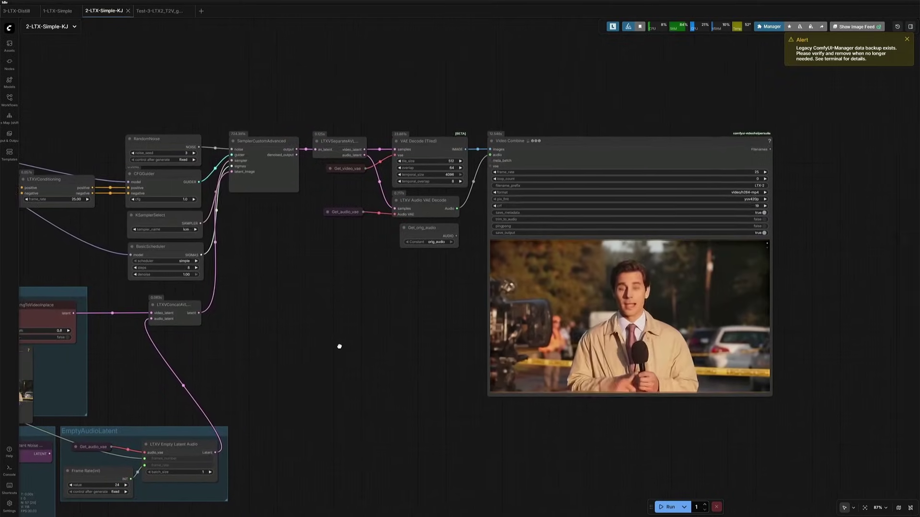
left_click_drag(337, 345, 359, 343)
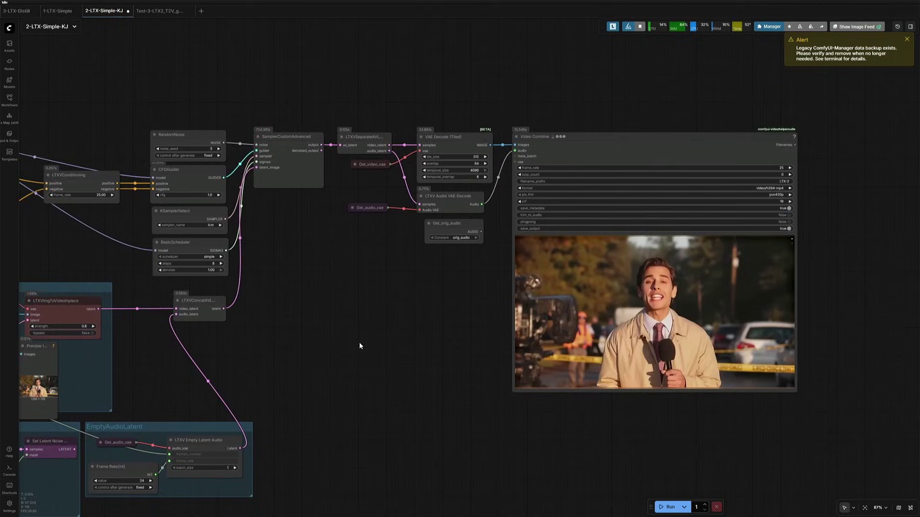
scroll(360, 346, "up", 2)
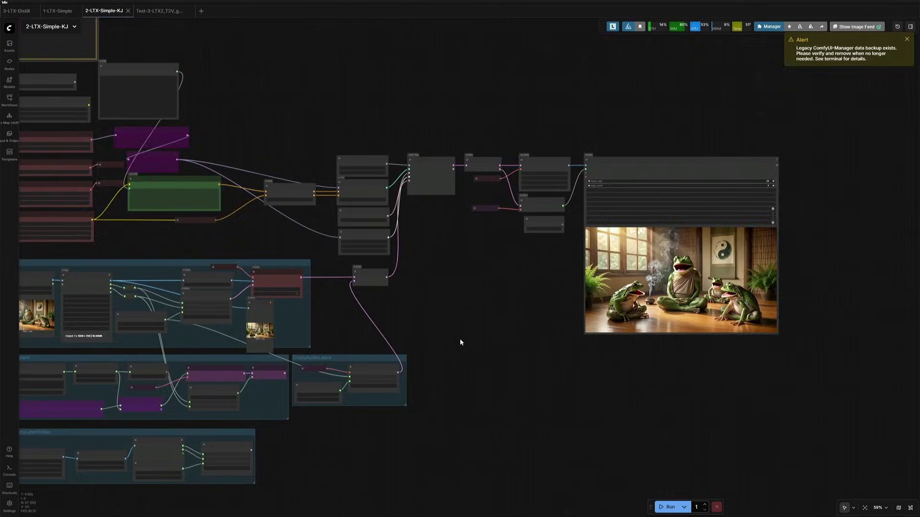
scroll(460, 337, "up", 5)
left_click_drag(451, 340, 368, 365)
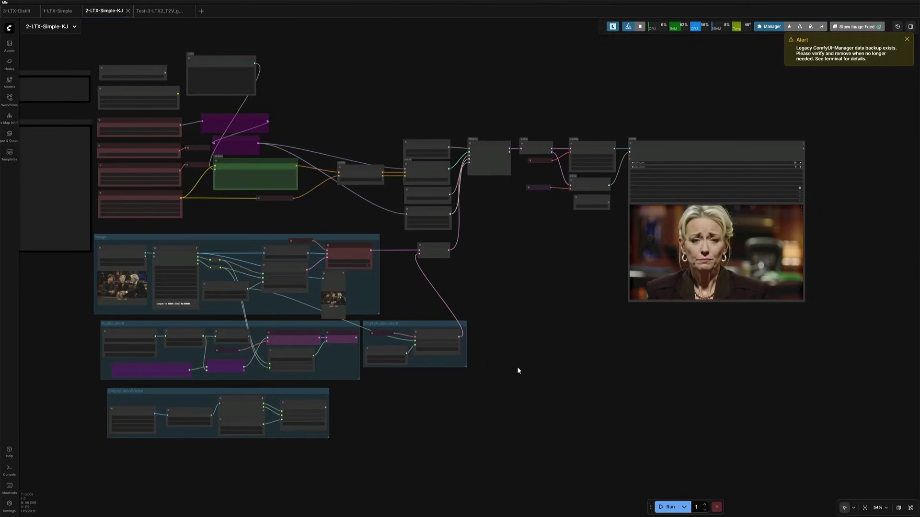
scroll(516, 367, "up", 2)
scroll(513, 372, "up", 1)
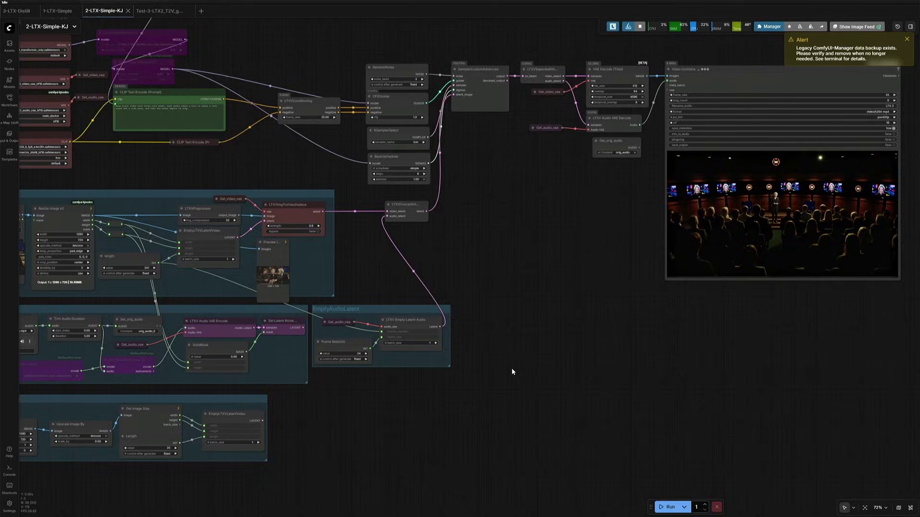
left_click_drag(514, 373, 454, 413)
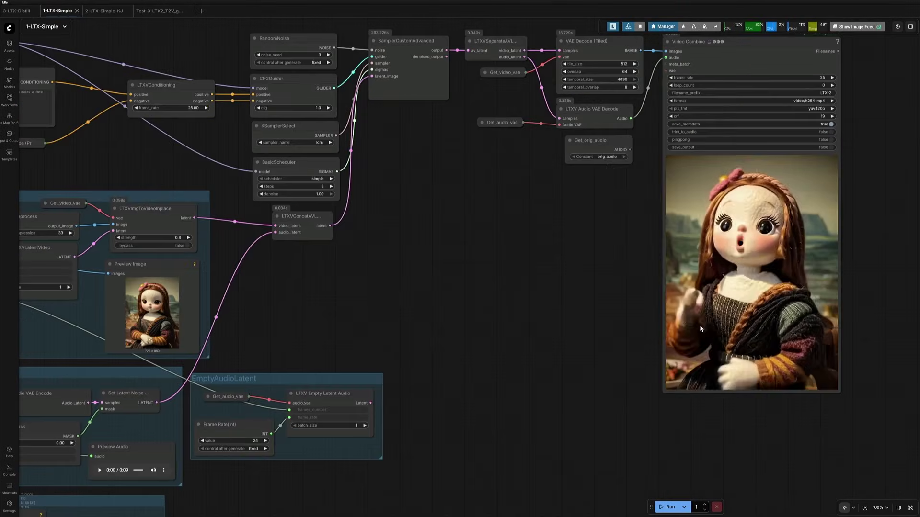
mouse_move(697, 338)
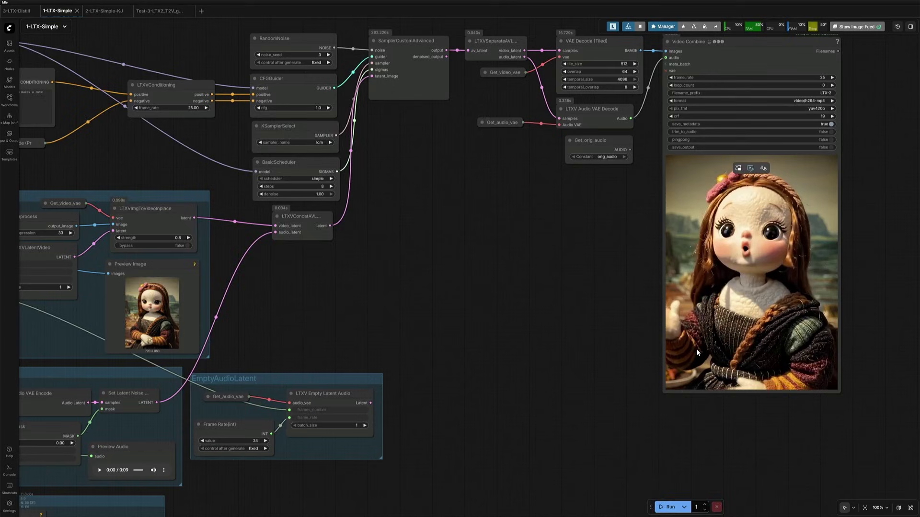
Step: Switch to the run_nvidia_gpu console to check the last prompt's execution time, and return to the ComfyUI workflow
key("alt+Tab")
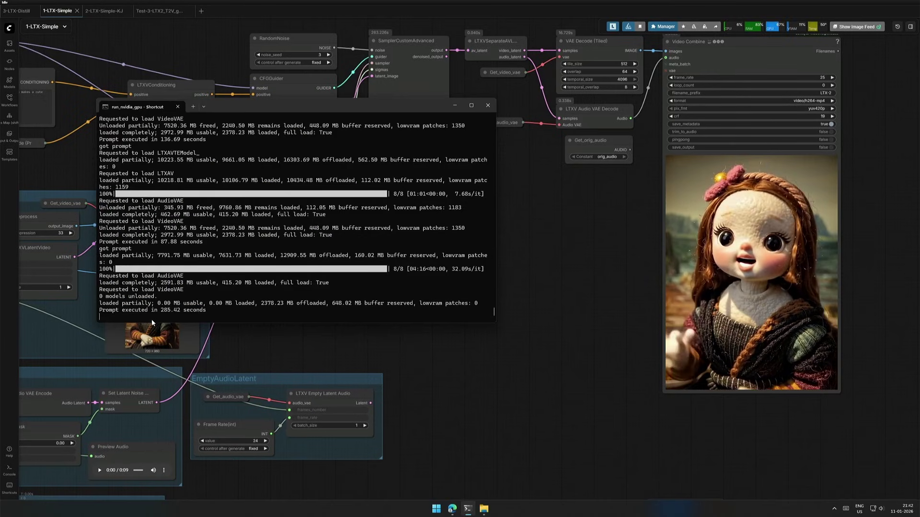
left_click_drag(158, 311, 192, 314)
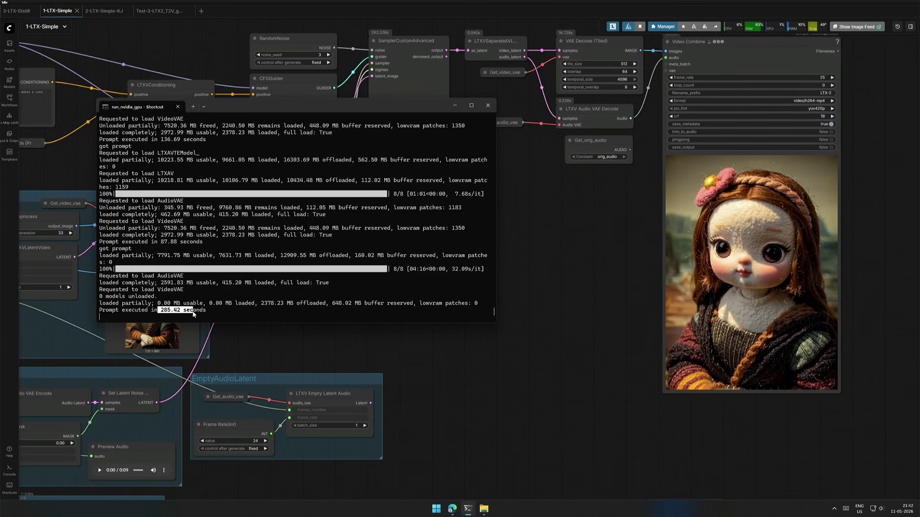
left_click(205, 311)
key("alt+Tab")
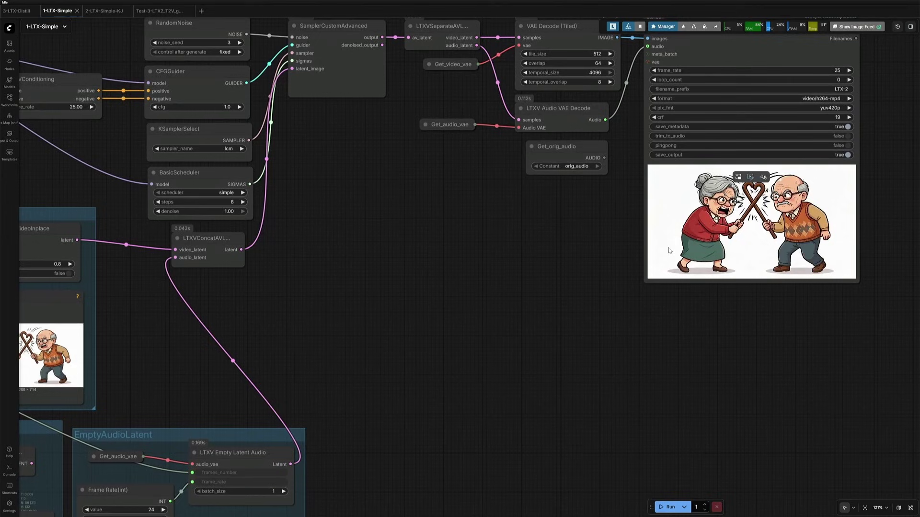
Step: Inspect the 1-LTX-Simple video output, the checkpoint and audio loader nodes, and the Model Links note
mouse_move(668, 250)
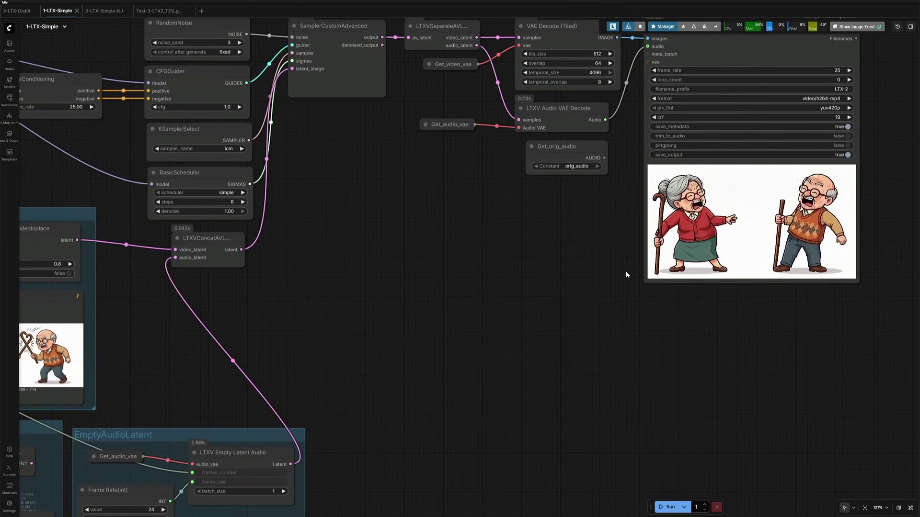
scroll(626, 272, "down", 4)
left_click_drag(419, 365, 708, 407)
left_click_drag(305, 248, 467, 286)
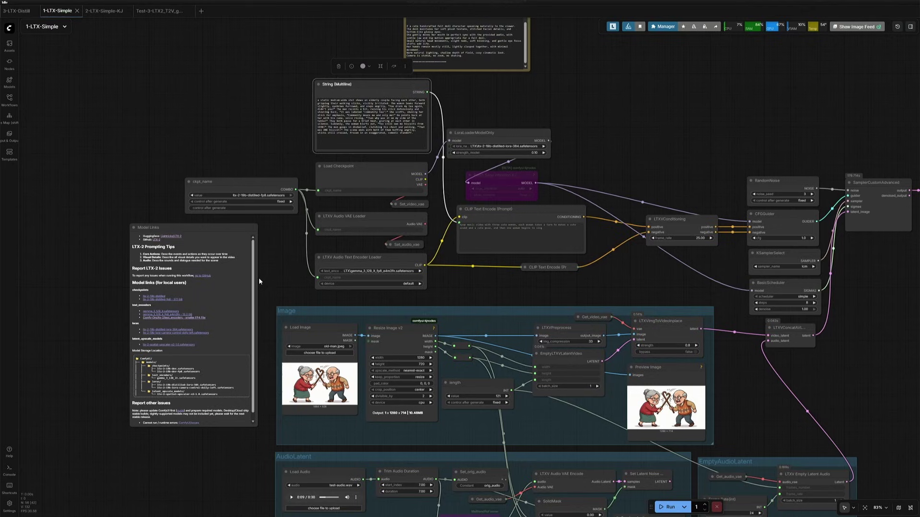
scroll(258, 278, "up", 4)
scroll(275, 272, "up", 2)
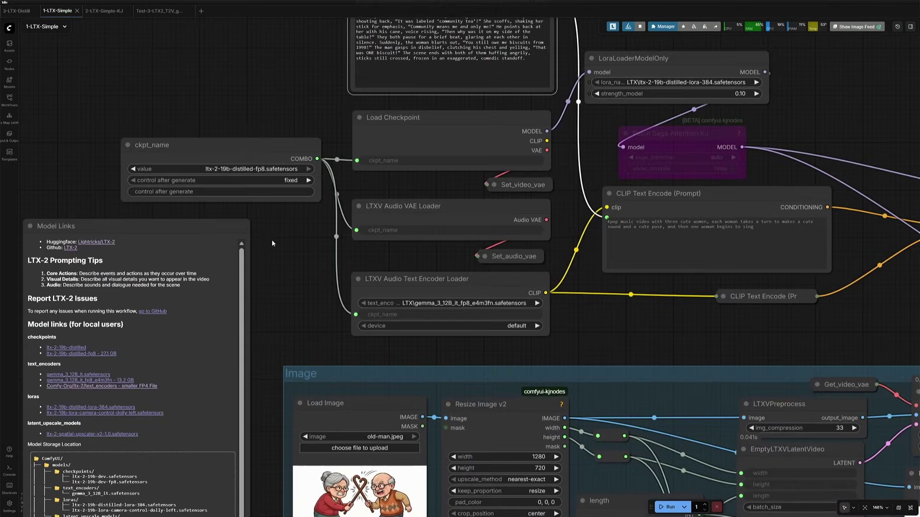
left_click(242, 150)
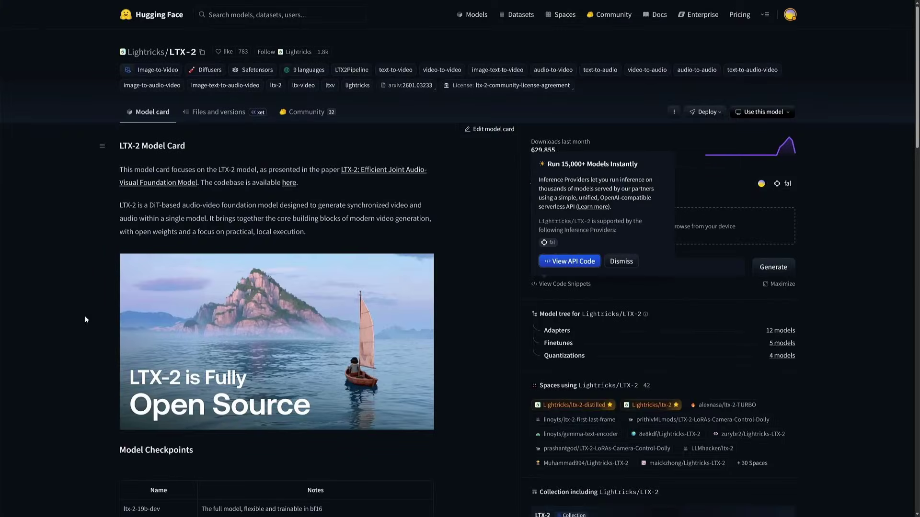
Step: On the LTX-2 Hugging Face model card, read the ltx-2-19b-dev, dev-fp8 and dev-fp4 entries under Model Checkpoints
scroll(84, 315, "down", 5)
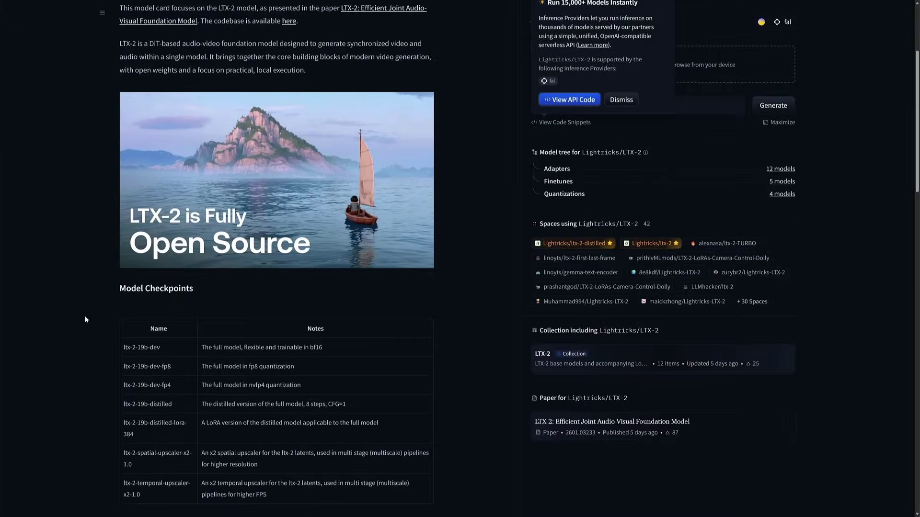
left_click_drag(115, 260, 345, 260)
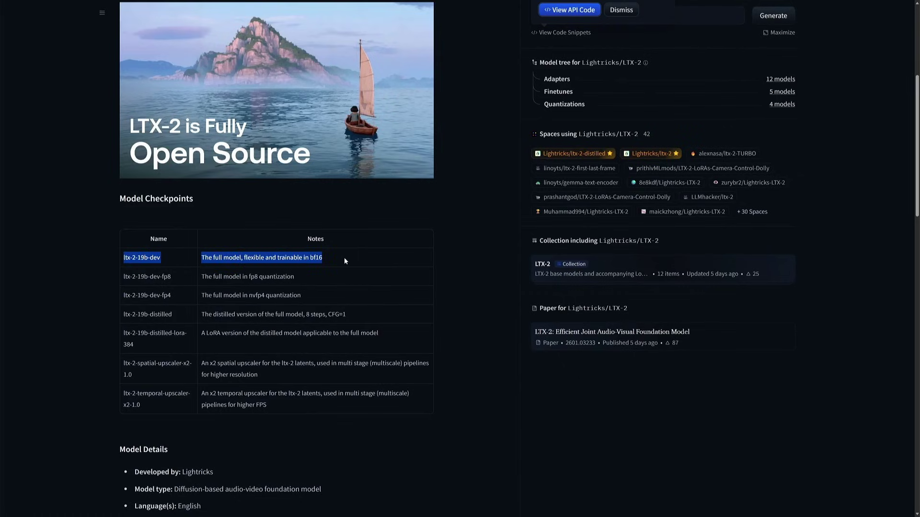
left_click(110, 286)
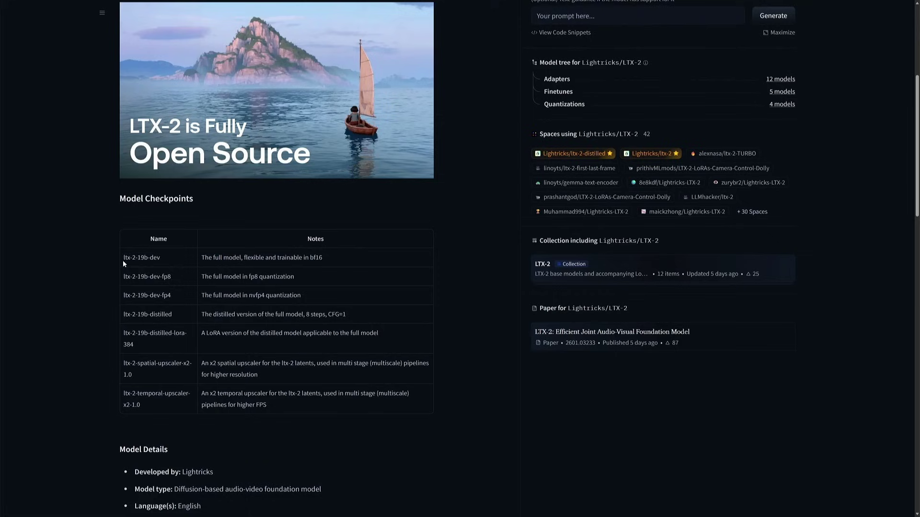
left_click_drag(122, 260, 301, 282)
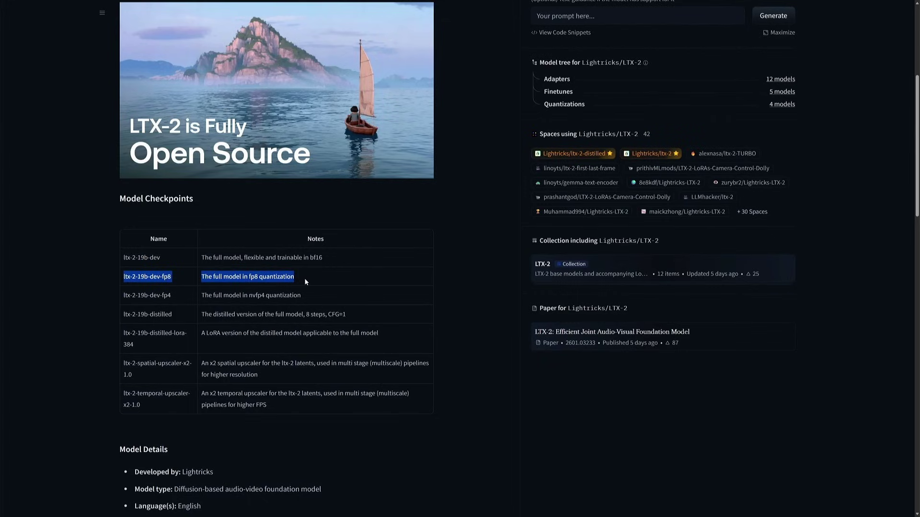
left_click_drag(123, 295, 173, 299)
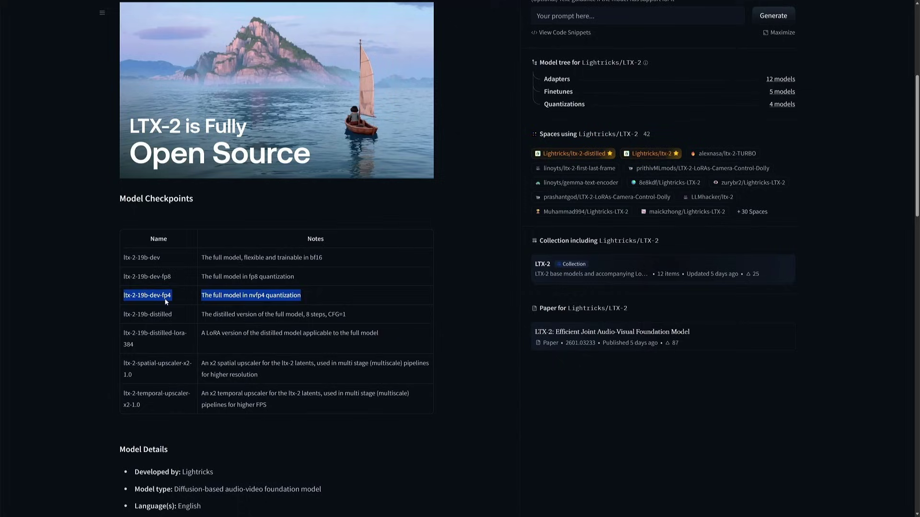
Step: Compare the ltx-2-19b-distilled entry's step count and CFG notes with the three dev checkpoint entries
left_click(120, 323)
double_click(158, 315)
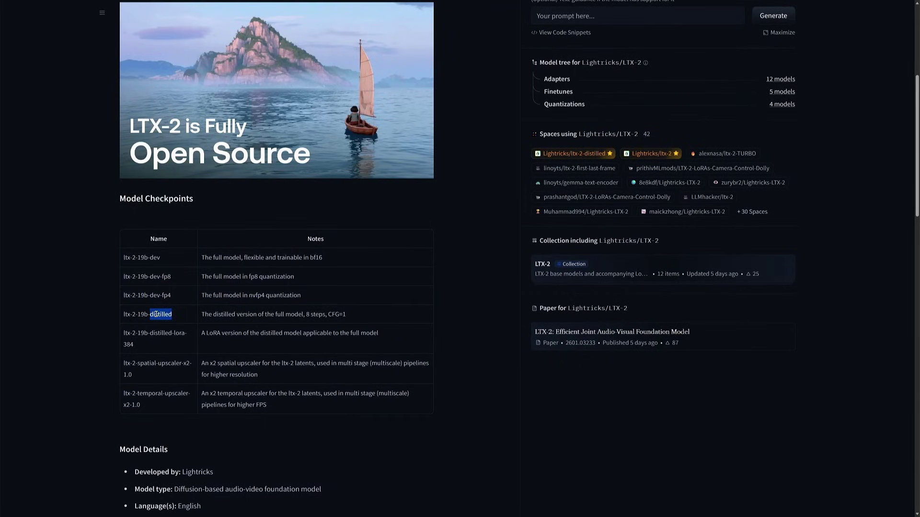
left_click(160, 316)
left_click_drag(304, 315, 326, 314)
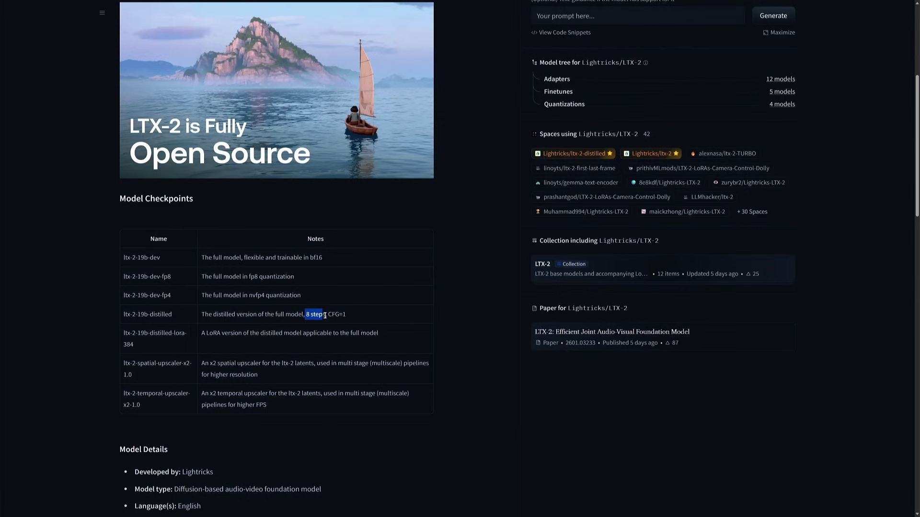
left_click_drag(302, 295, 117, 259)
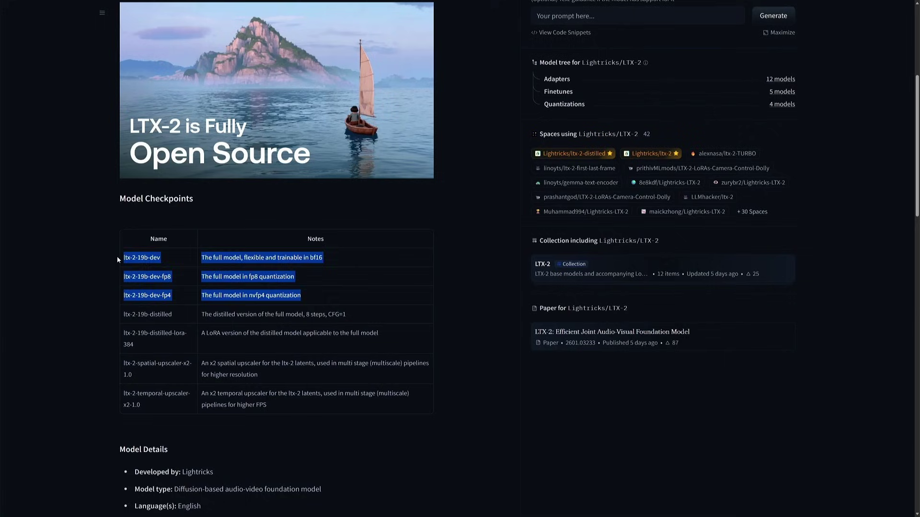
left_click(117, 256)
left_click_drag(121, 315, 336, 320)
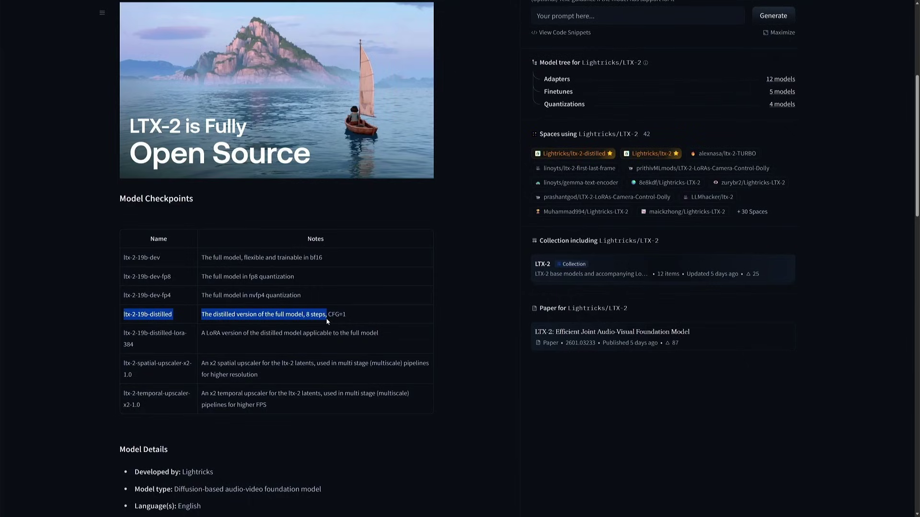
left_click_drag(327, 319, 368, 319)
left_click(361, 319)
Step: Compare the ltx-2-19b-distilled-lora-384 entry with the ltx-2-19b-distilled checkpoint in the table
double_click(157, 330)
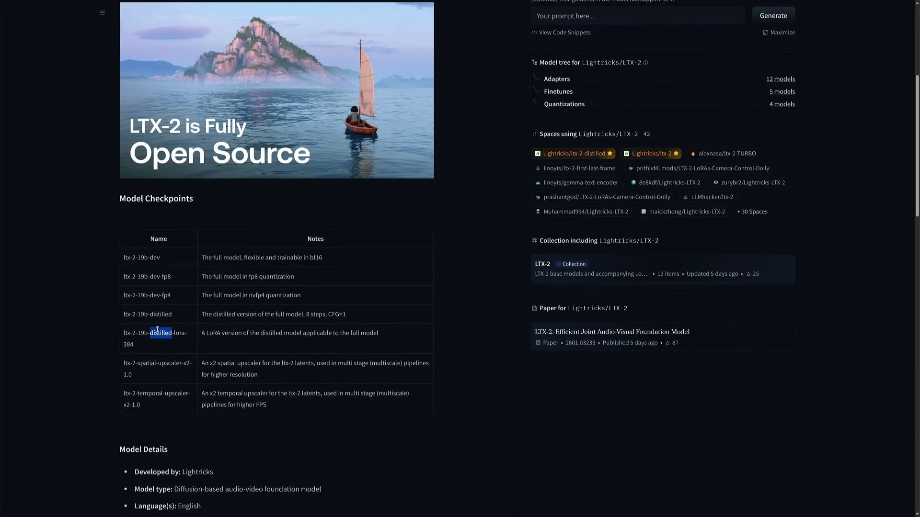
double_click(157, 315)
left_click(139, 322)
left_click_drag(124, 336, 318, 338)
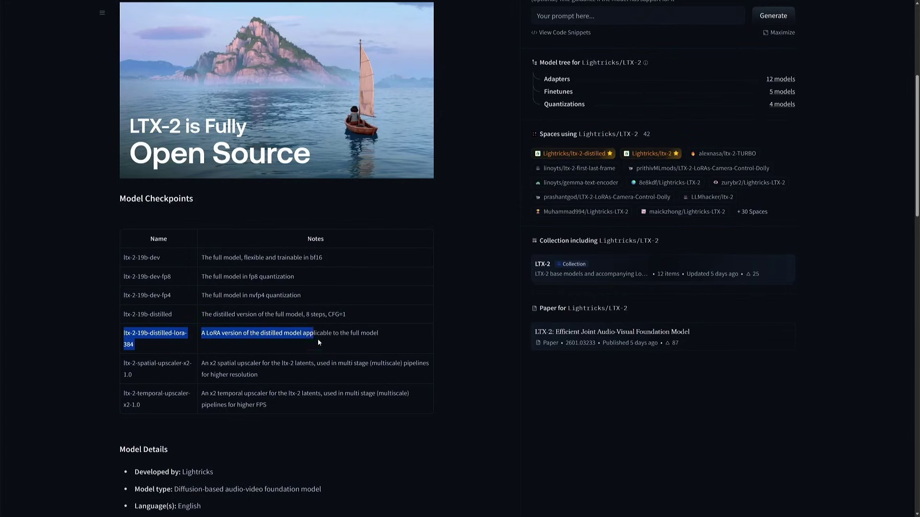
left_click(142, 349)
left_click_drag(124, 335, 144, 344)
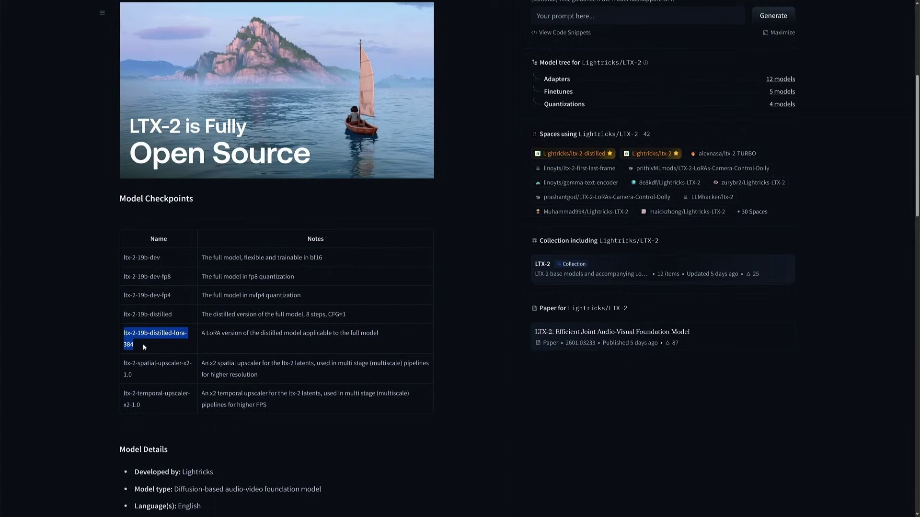
left_click_drag(124, 313, 173, 316)
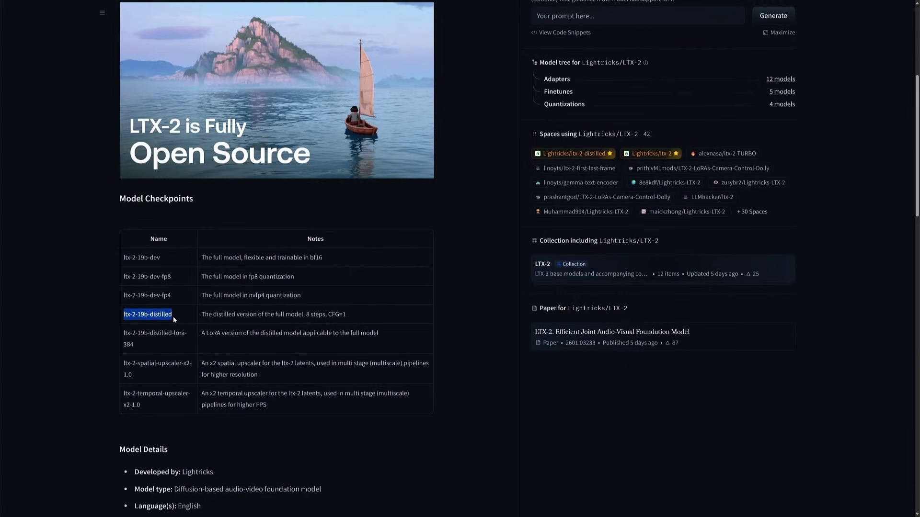
left_click(163, 317)
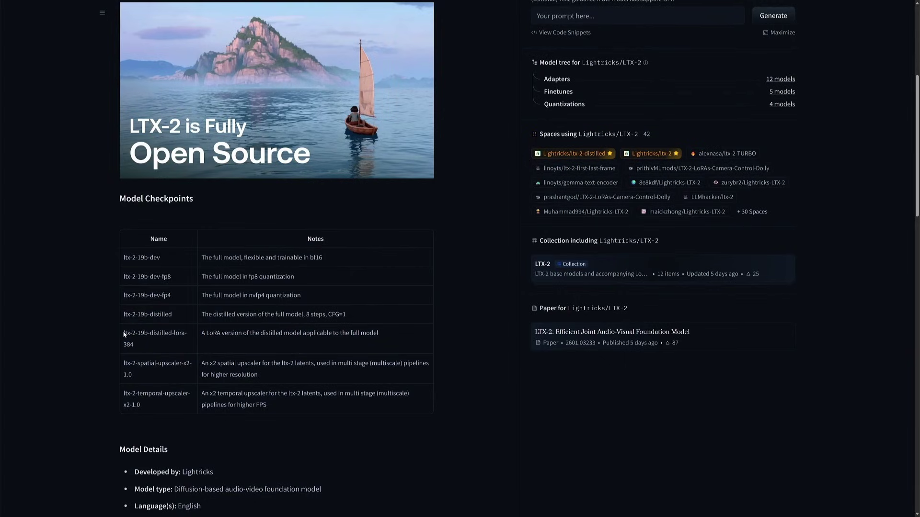
left_click_drag(124, 333, 142, 349)
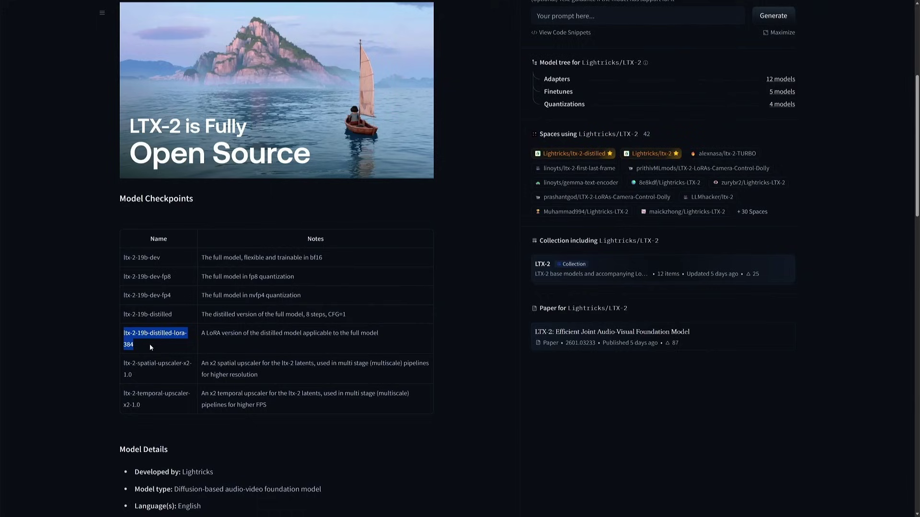
left_click(151, 337)
Step: Highlight the full ltx-2-19b-distilled row to reread its name and notes
double_click(160, 316)
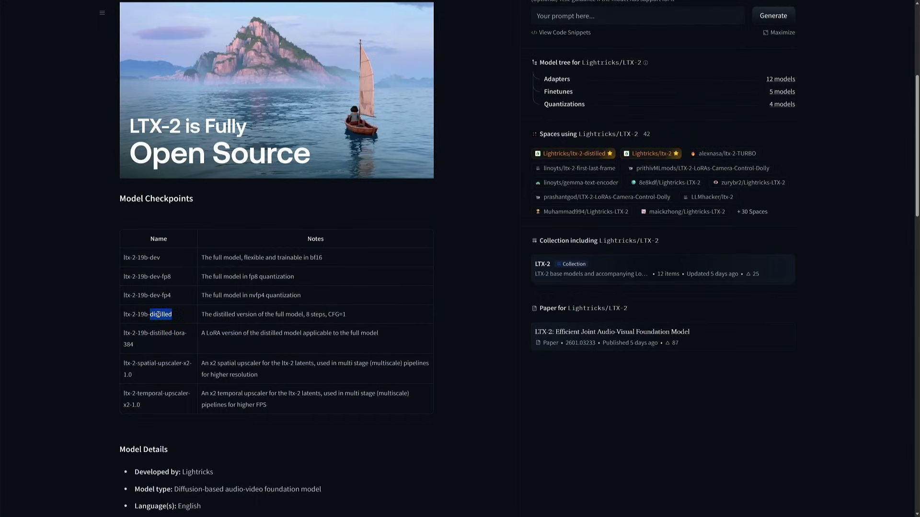
left_click_drag(124, 315, 318, 318)
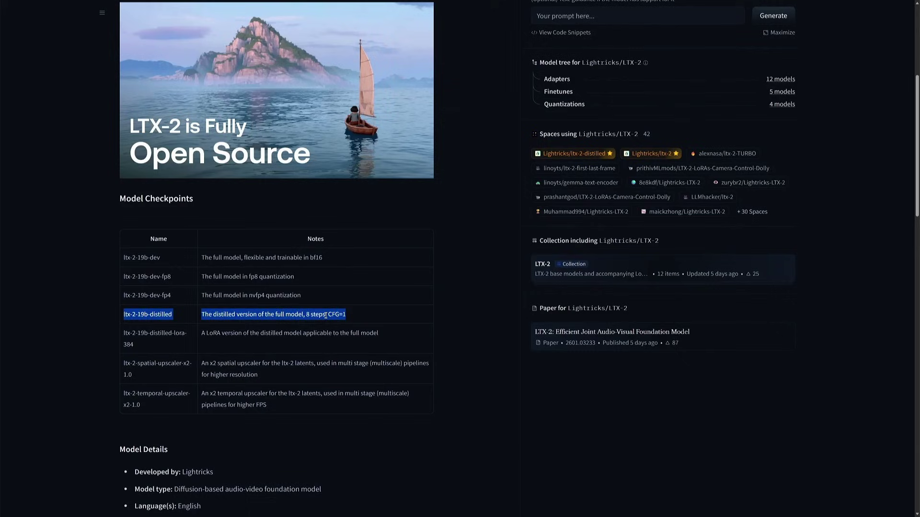
left_click(326, 315)
Step: Highlight the three dev checkpoint rows and the spatial and temporal upscaler rows to review their notes
left_click_drag(117, 264, 309, 301)
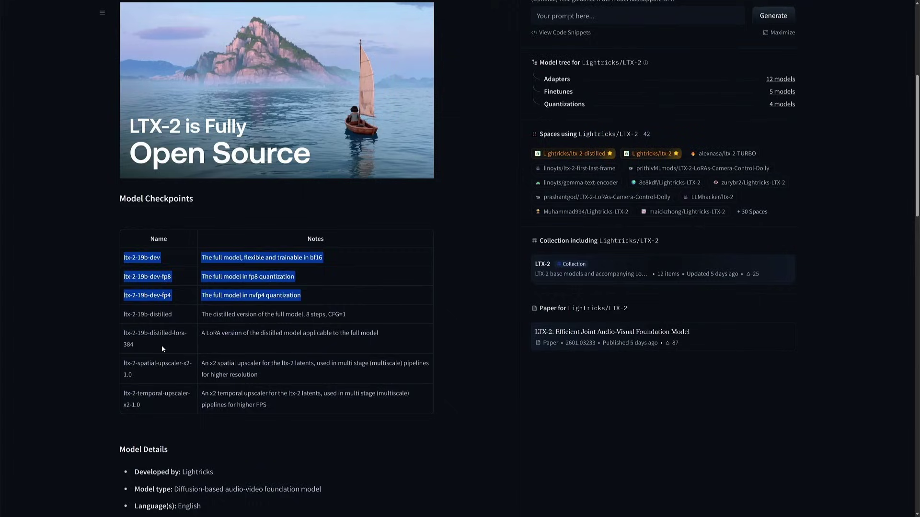
left_click_drag(114, 364, 309, 418)
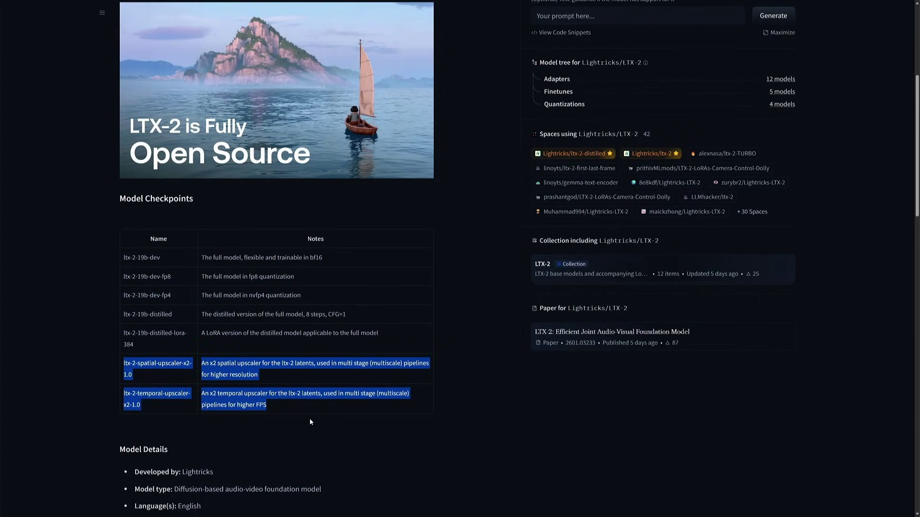
left_click(270, 420)
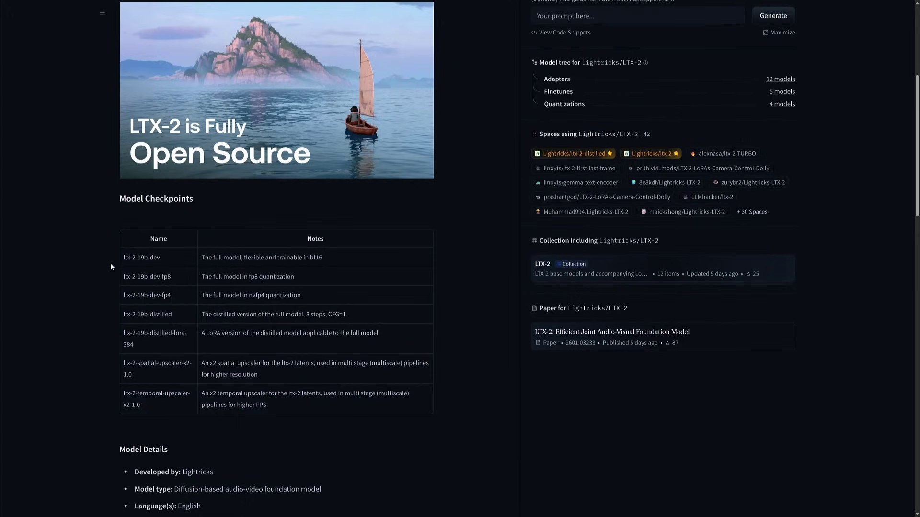
left_click_drag(113, 265, 336, 302)
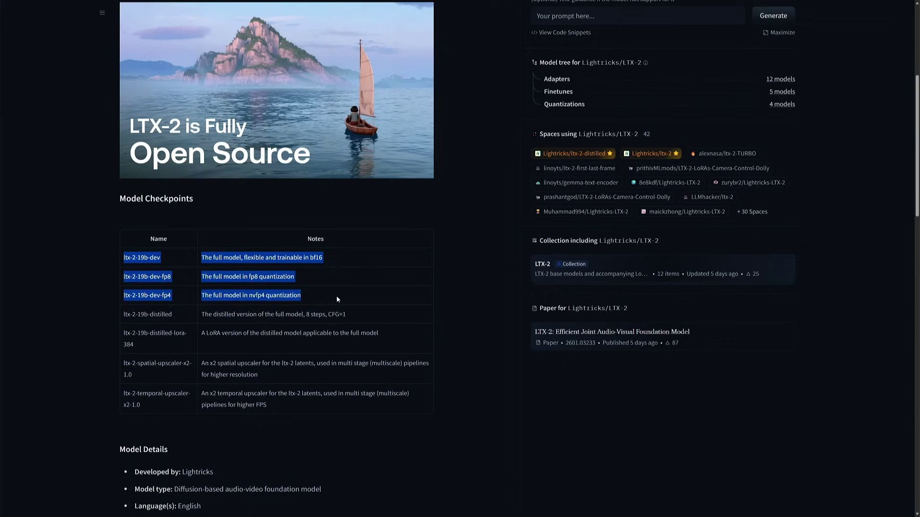
Step: Highlight the ltx-2-19b-dev-fp4, ltx-2-19b-dev and ltx-2-19b-dev-fp8 rows one at a time to compare their quantization notes
left_click(337, 297)
left_click_drag(123, 296, 312, 298)
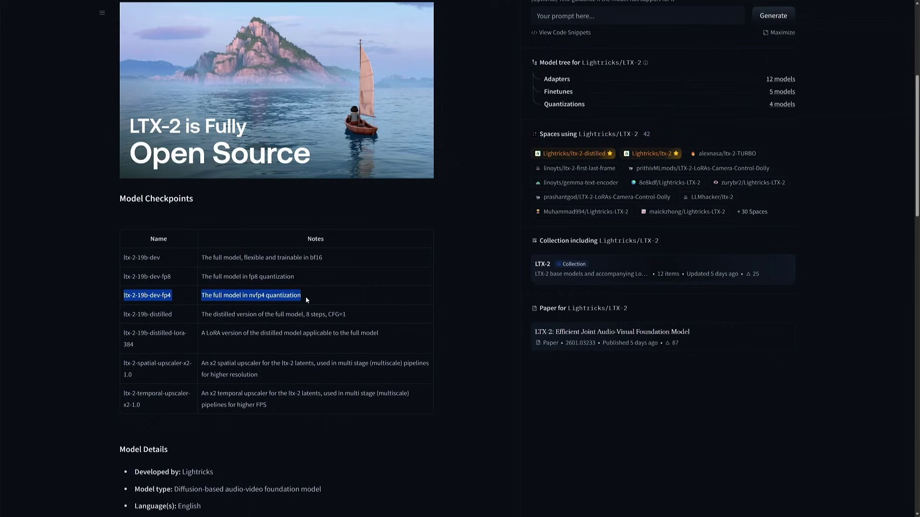
left_click_drag(108, 261, 341, 257)
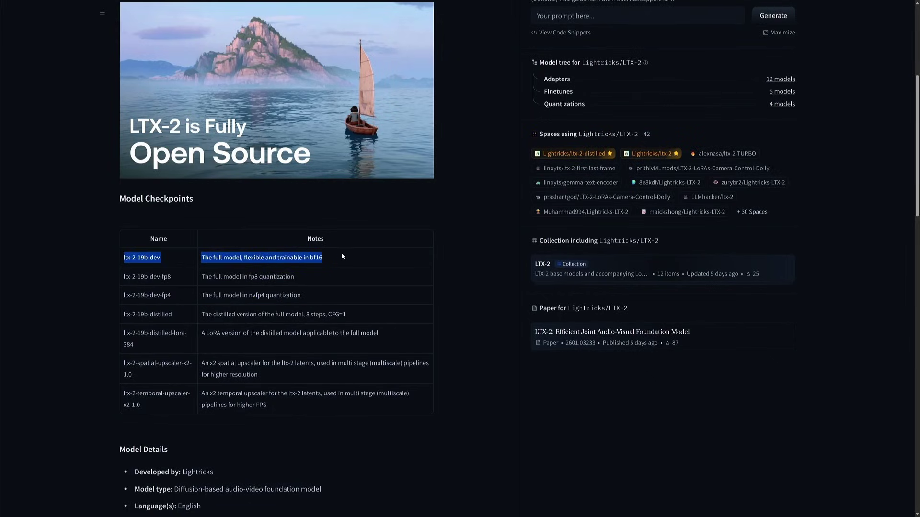
left_click(115, 273)
left_click_drag(128, 278, 310, 282)
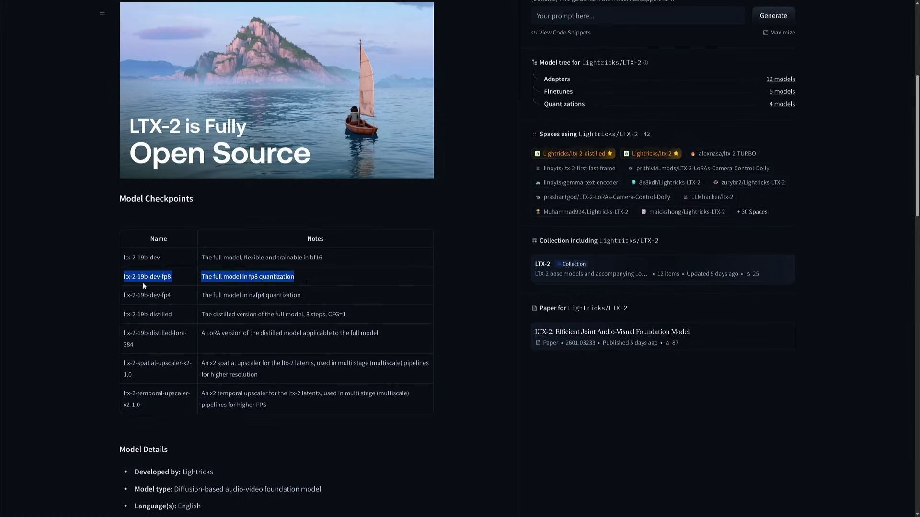
Step: Open the LTX-2 repository's file list and search the page for "distilled"
scroll(157, 277, "up", 5)
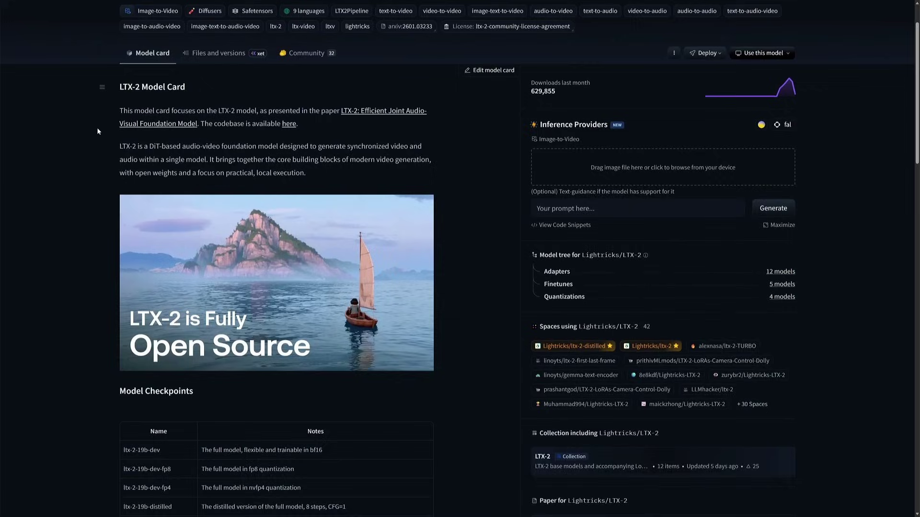
left_click(209, 116)
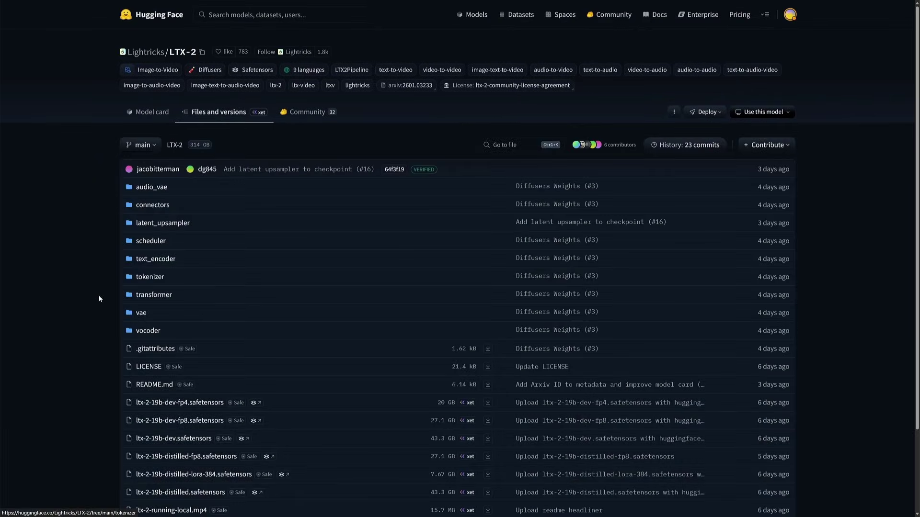
key("ctrl+f")
type("distilled")
Step: Highlight the dev-fp4, dev-fp8, dev, distilled and distilled-fp8 safetensors rows to compare their file sizes
left_click_drag(132, 305, 474, 306)
left_click_drag(101, 324, 452, 331)
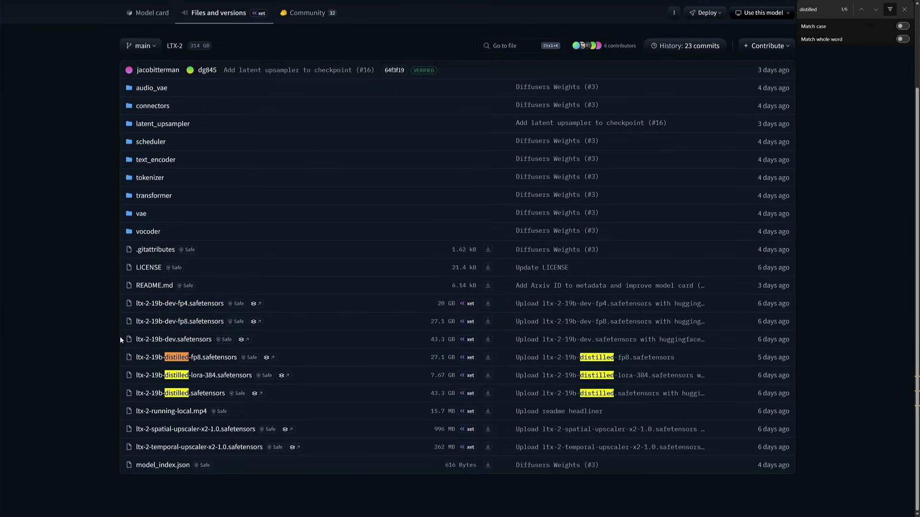
left_click_drag(120, 336, 466, 342)
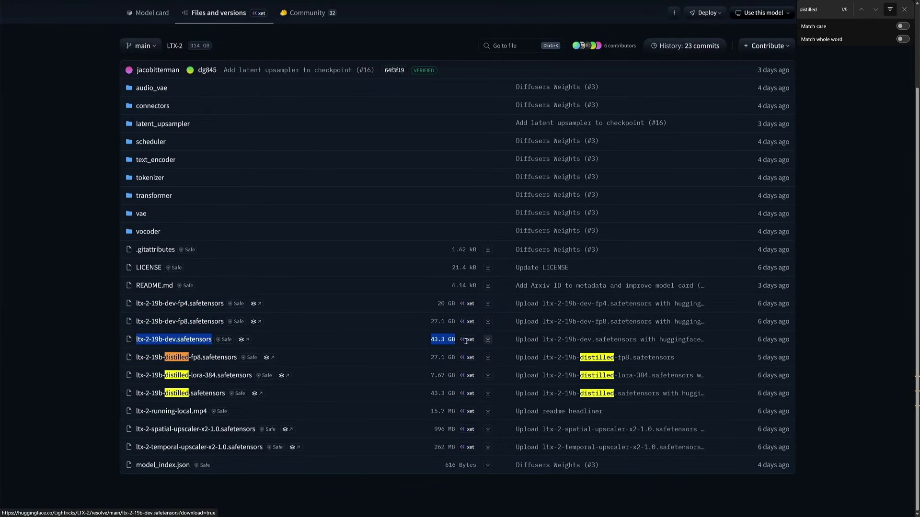
left_click_drag(123, 394, 454, 393)
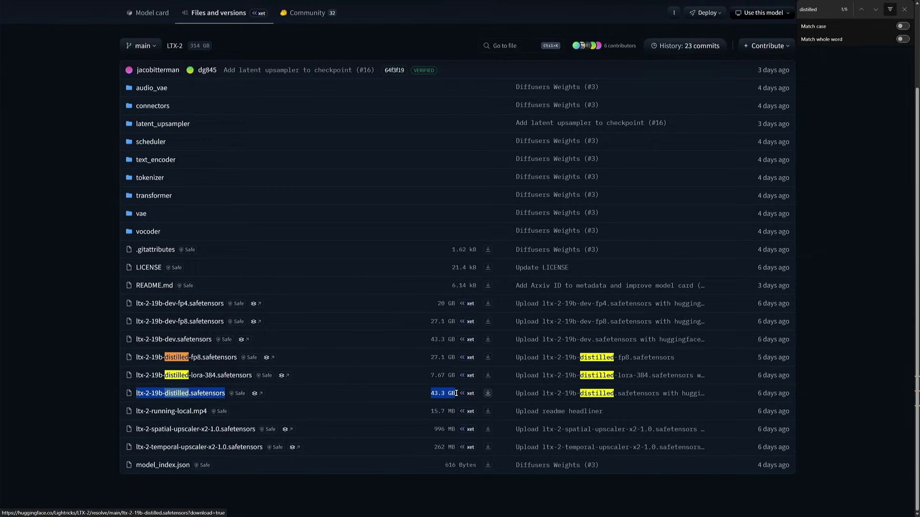
left_click_drag(124, 358, 462, 359)
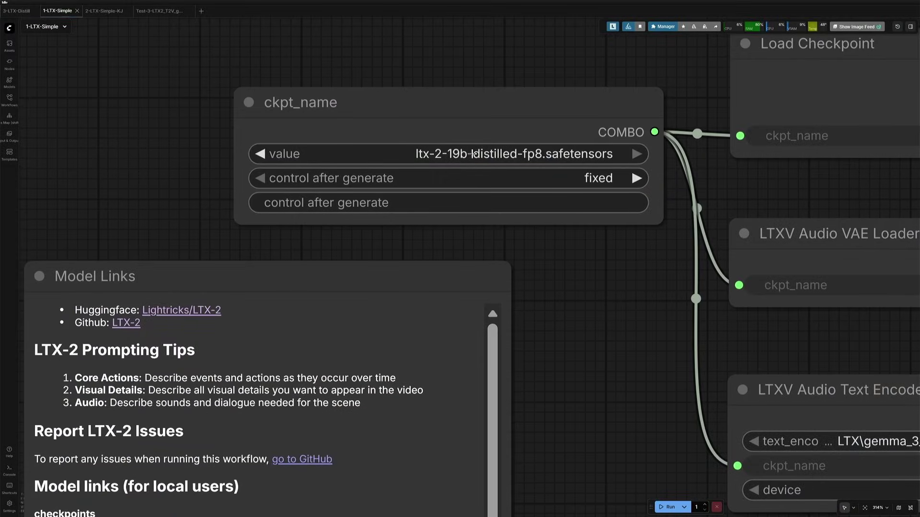
Step: Switch to the ComfyUI workflow and compare the Model Links note's checkpoint and text encoder entries with the LTXV Audio Text Encoder Loader
left_click_drag(579, 389, 612, 180)
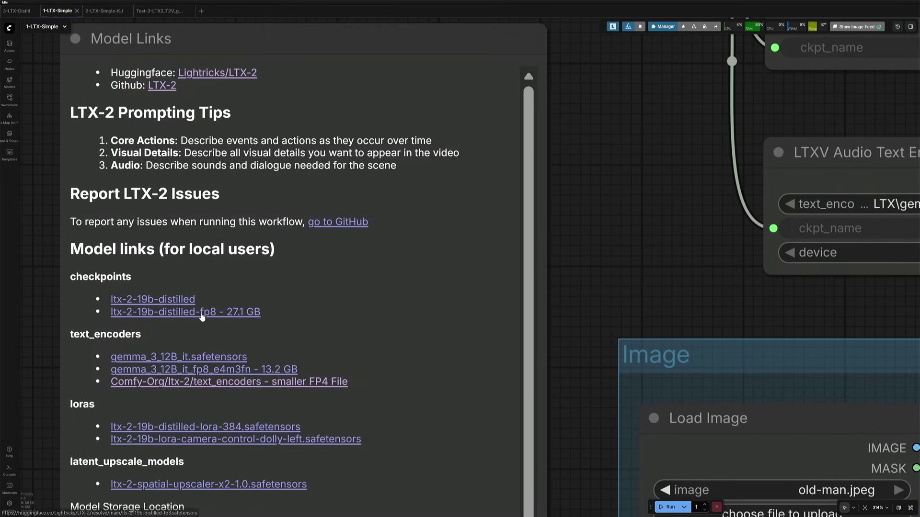
left_click_drag(699, 260, 310, 341)
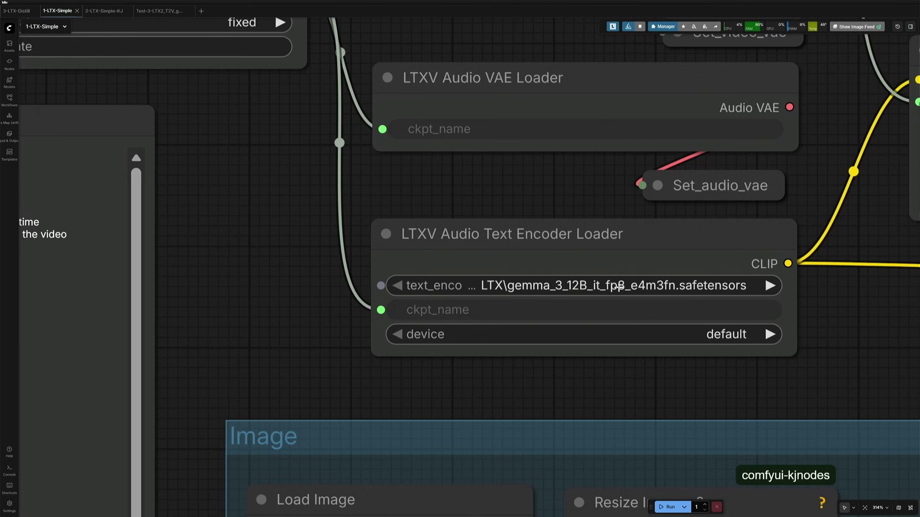
scroll(509, 267, "left", 8)
scroll(510, 267, "down", 4)
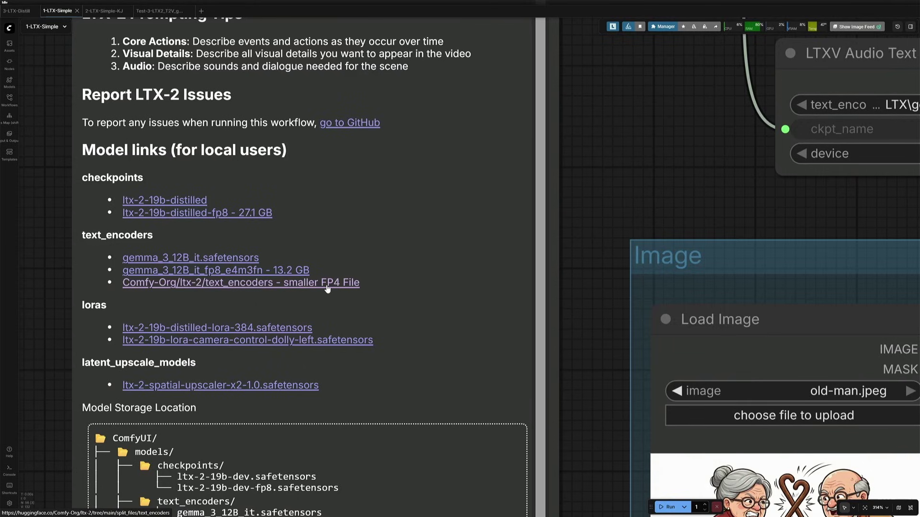
Step: Inspect the LoRA file and model strength set in the LoraLoaderModelOnly node alongside the selected checkpoint
left_click_drag(505, 218, 333, 308)
left_click_drag(499, 251, 40, 452)
scroll(115, 398, "down", 4)
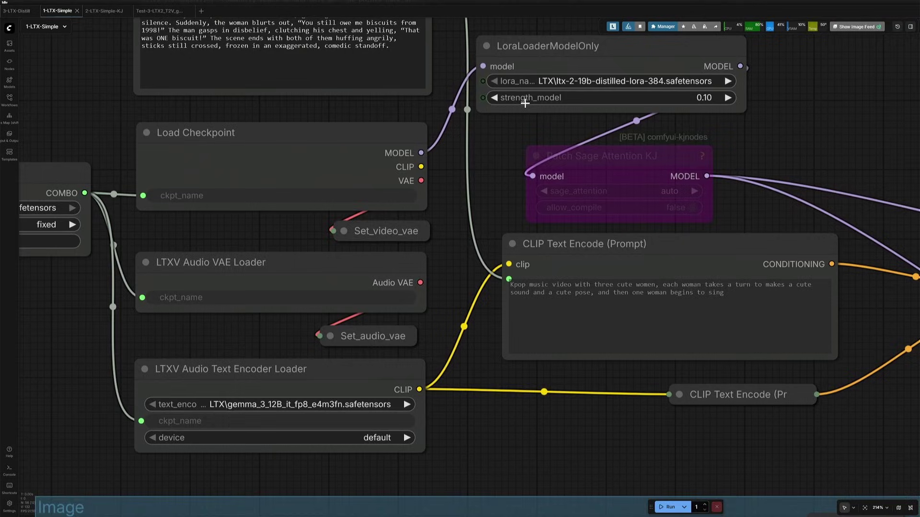
left_click_drag(526, 101, 510, 126)
left_click(529, 80)
left_click_drag(492, 186, 664, 185)
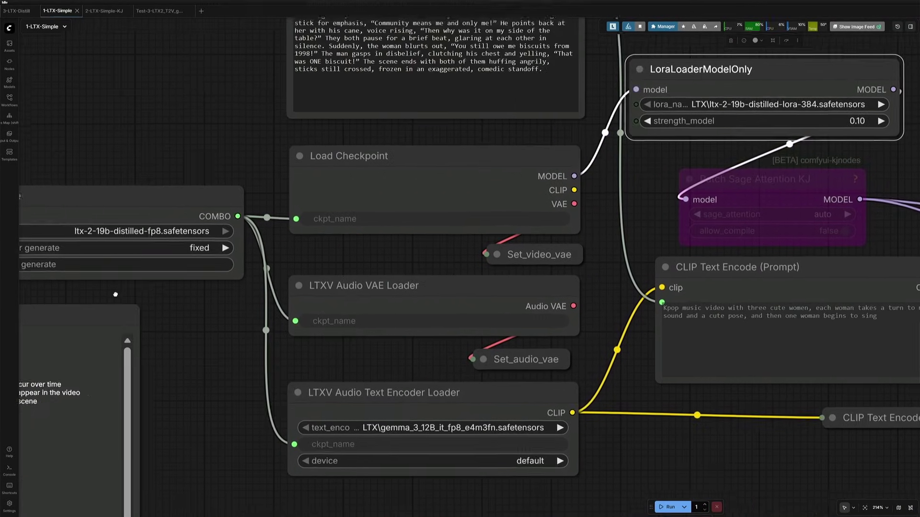
left_click_drag(115, 295, 83, 298)
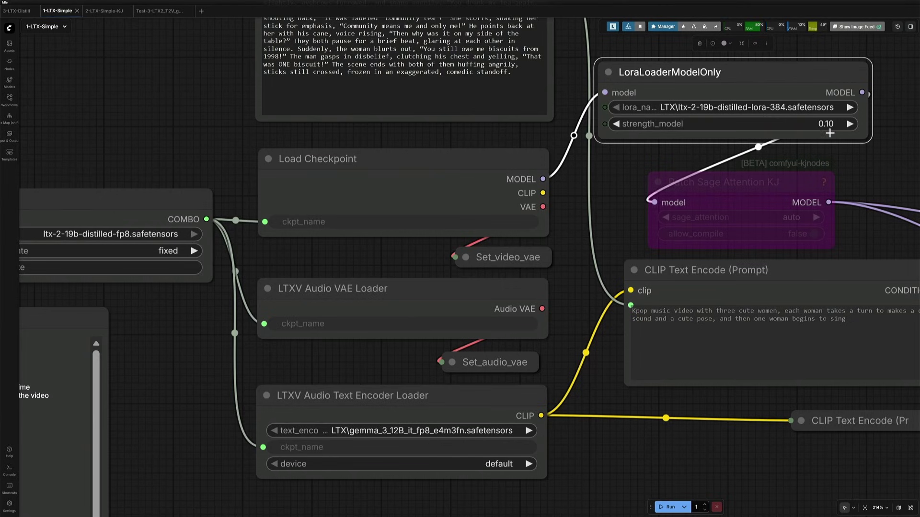
Step: Color the ckpt_name, LTXV Audio Text Encoder Loader and LoraLoaderModelOnly nodes red
left_click_drag(580, 303, 684, 148)
left_click_drag(293, 309, 529, 88)
scroll(528, 88, "up", 1)
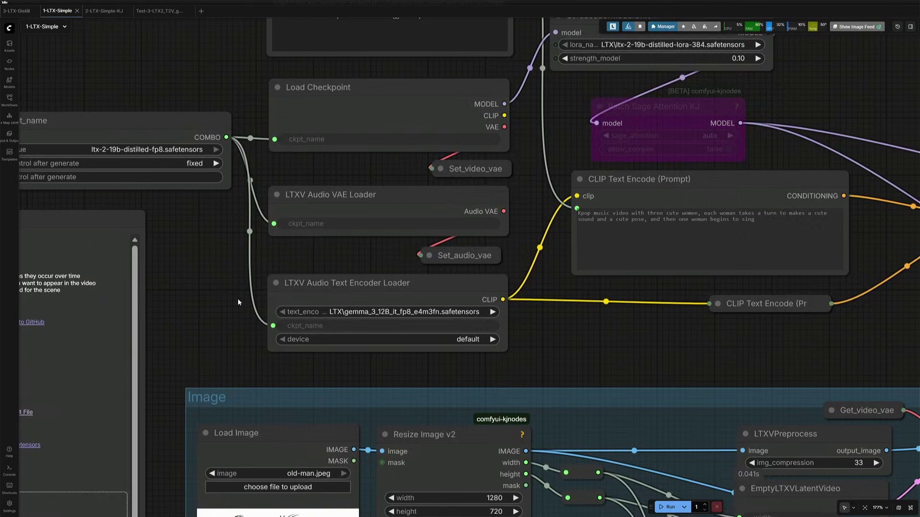
scroll(238, 298, "down", 1)
left_click_drag(228, 289, 190, 339)
left_click(152, 200)
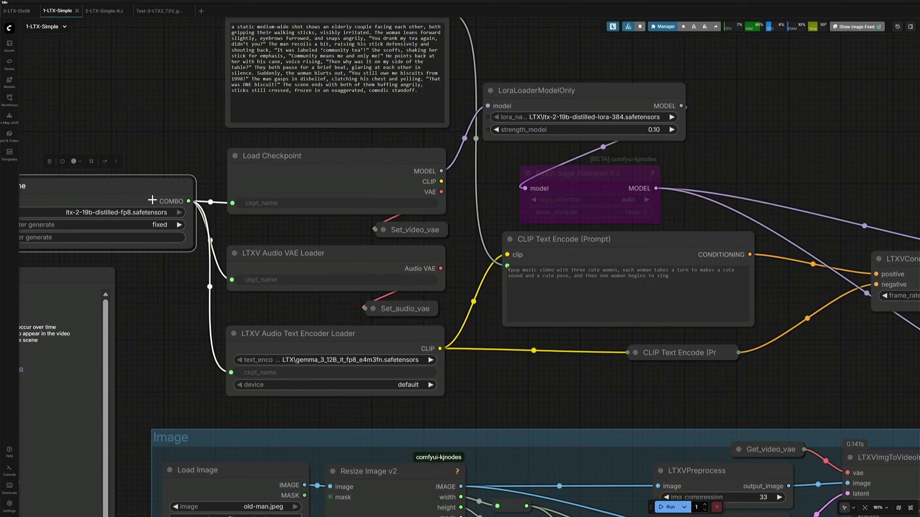
left_click(322, 334, "shift")
left_click(535, 102, "shift")
left_click(308, 66)
left_click(285, 57)
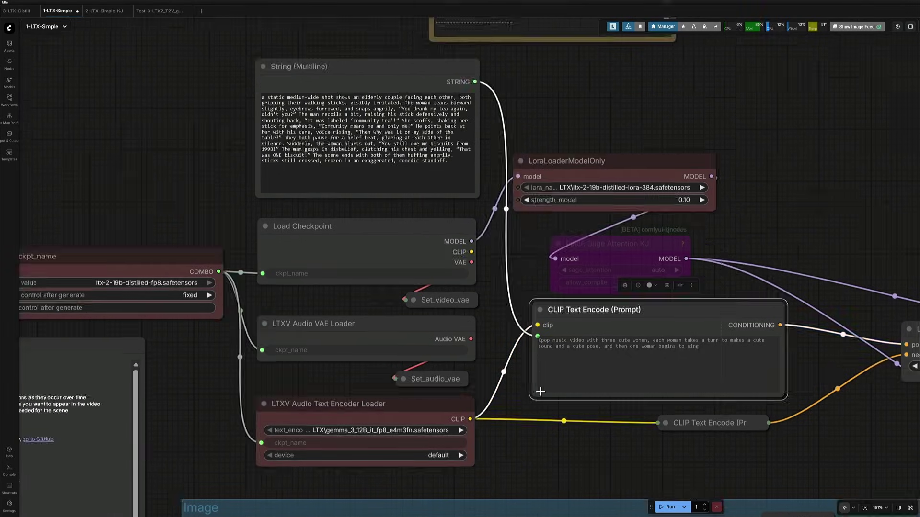
Step: Follow the prompt conditioning through LTXVConditioning and CFGGuider to SamplerCustomAdvanced, checking the CFG, sampler and step settings
scroll(541, 389, "down", 4)
left_click_drag(551, 430, 161, 354)
left_click_drag(404, 358, 329, 344)
left_click(363, 264)
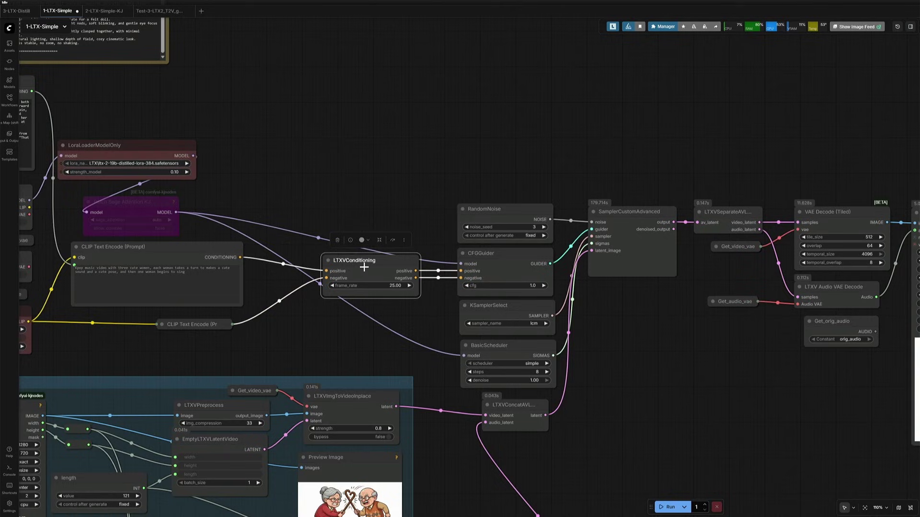
left_click(497, 261)
left_click(629, 217)
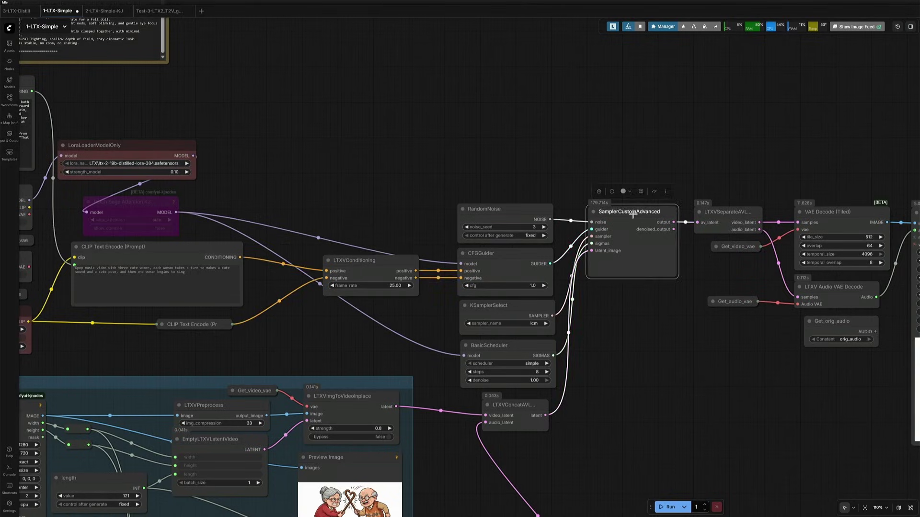
scroll(619, 314, "up", 2)
scroll(619, 341, "up", 1)
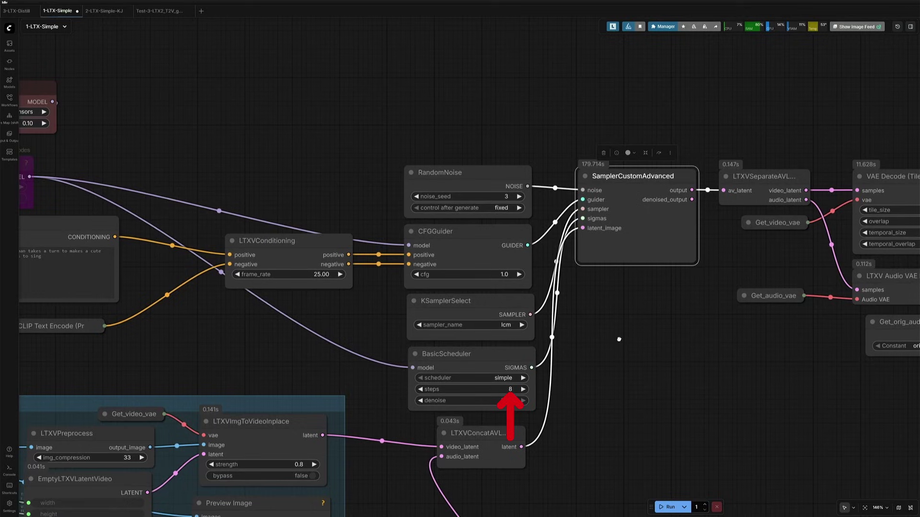
Step: Trace the sampler output through the separated video and audio latents and both VAE decoders to the Video Combine node
left_click_drag(619, 339, 235, 311)
left_click(371, 151)
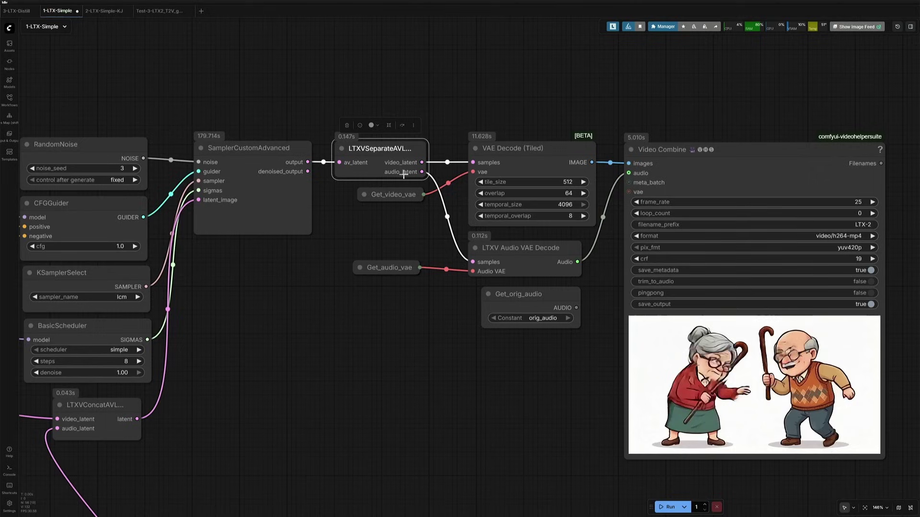
left_click(577, 246)
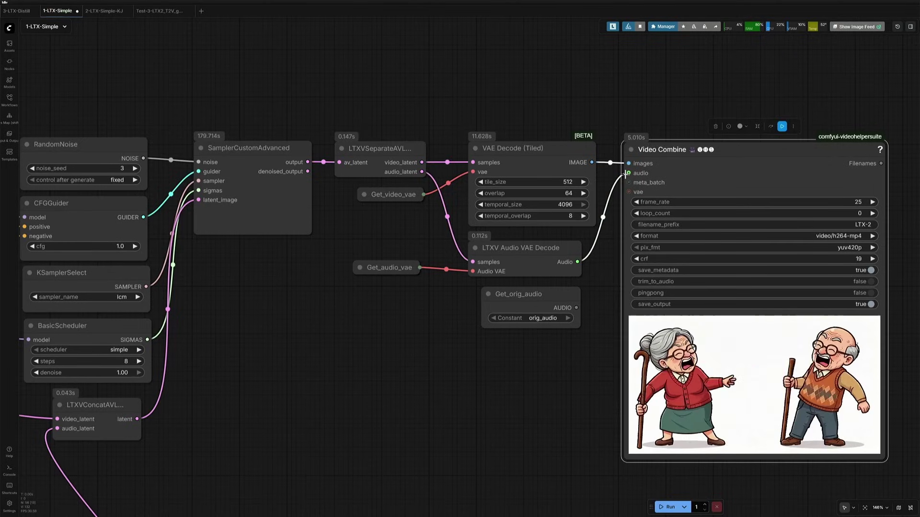
left_click(575, 153)
left_click(637, 152)
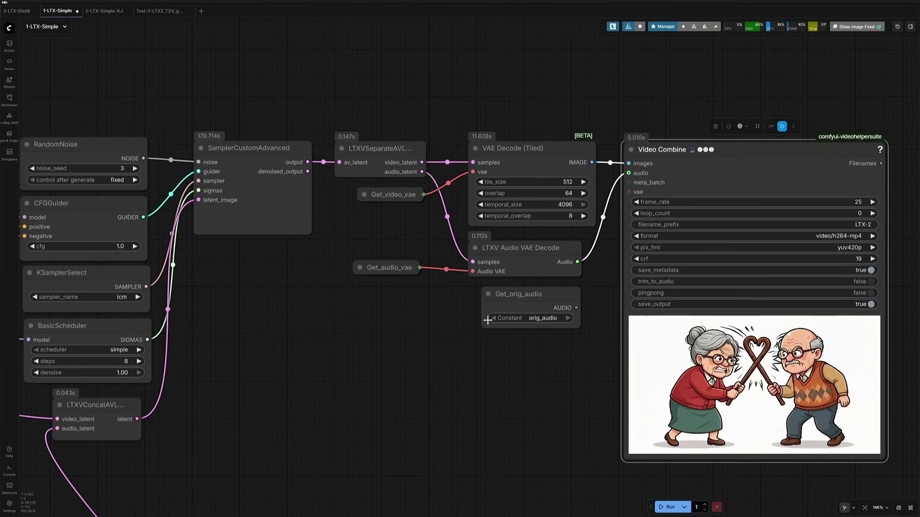
Step: Examine the Image group's Load Image and Resize Image v2 nodes, including the resize dimensions and the frame length
left_click_drag(299, 375, 477, 231)
scroll(431, 226, "down", 6)
left_click_drag(208, 422, 593, 300)
scroll(37, 347, "up", 3)
scroll(51, 326, "up", 2)
left_click_drag(47, 325, 36, 384)
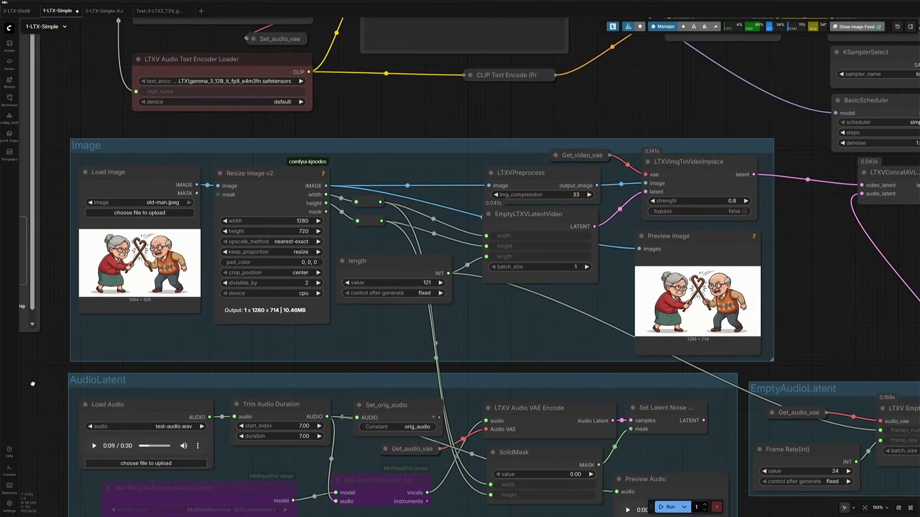
left_click(125, 176)
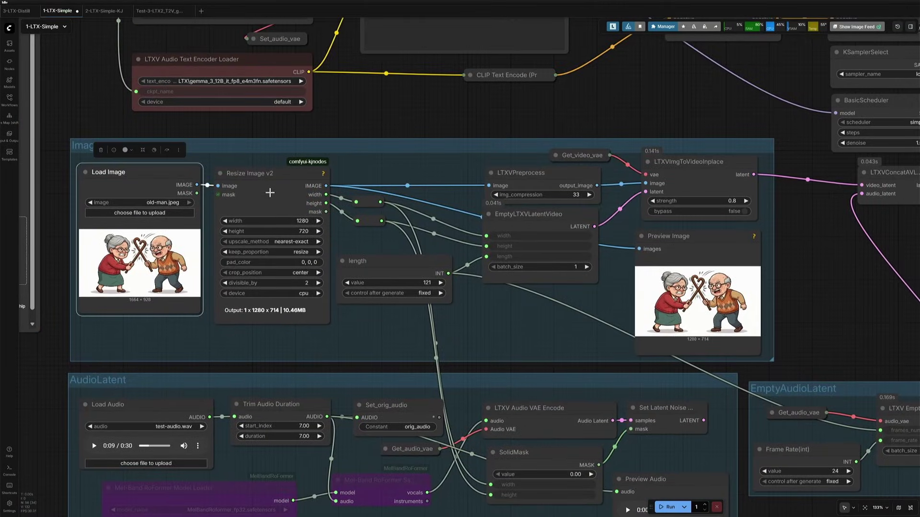
left_click(267, 259)
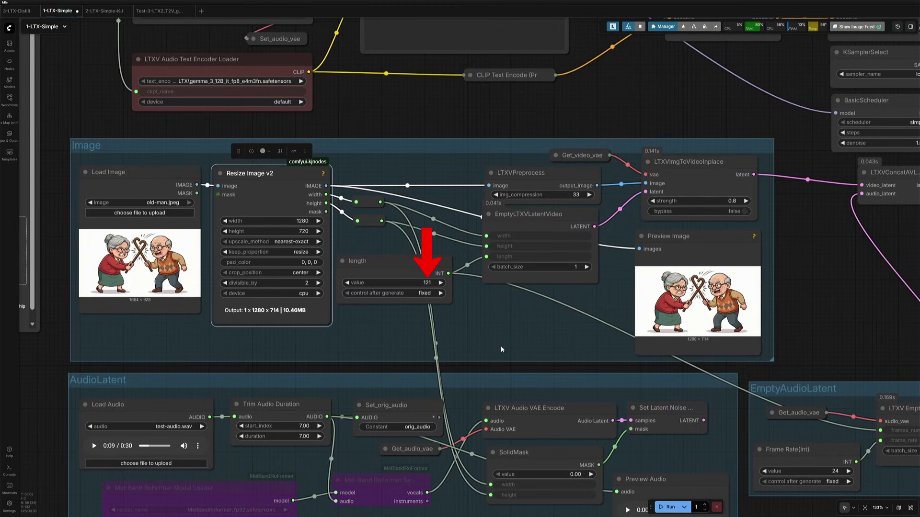
Step: Examine the video_latent and audio_latent inputs of the LTXVConcatAVL node and trace the audio link to the EmptyAudioLatent group
left_click_drag(501, 349, 147, 409)
left_click(325, 232)
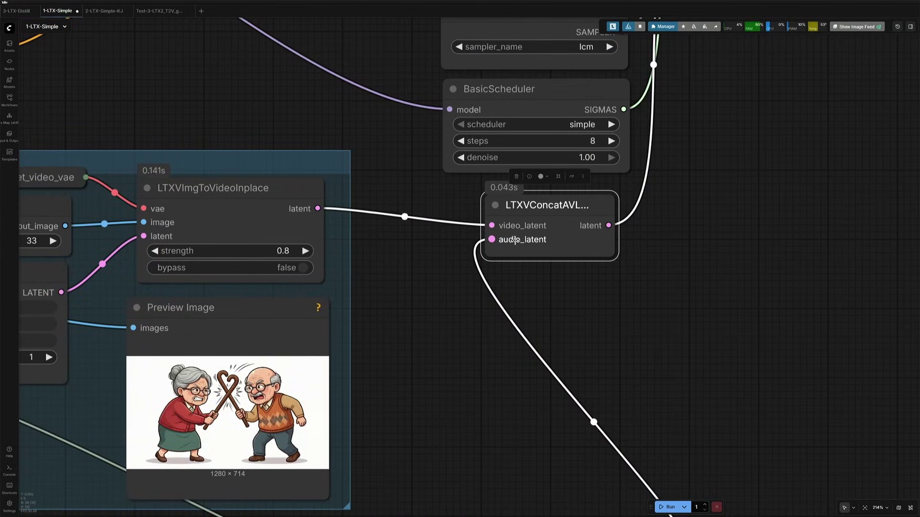
scroll(515, 241, "down", 8)
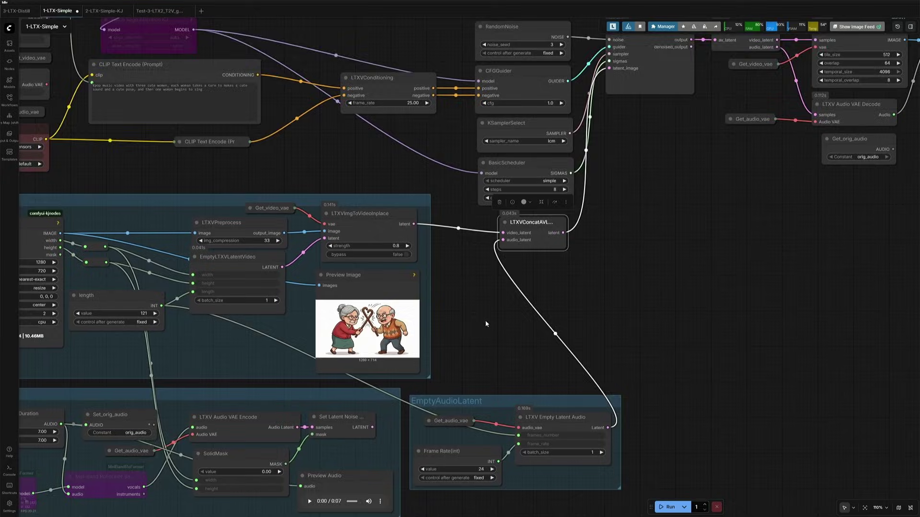
scroll(487, 319, "up", 4)
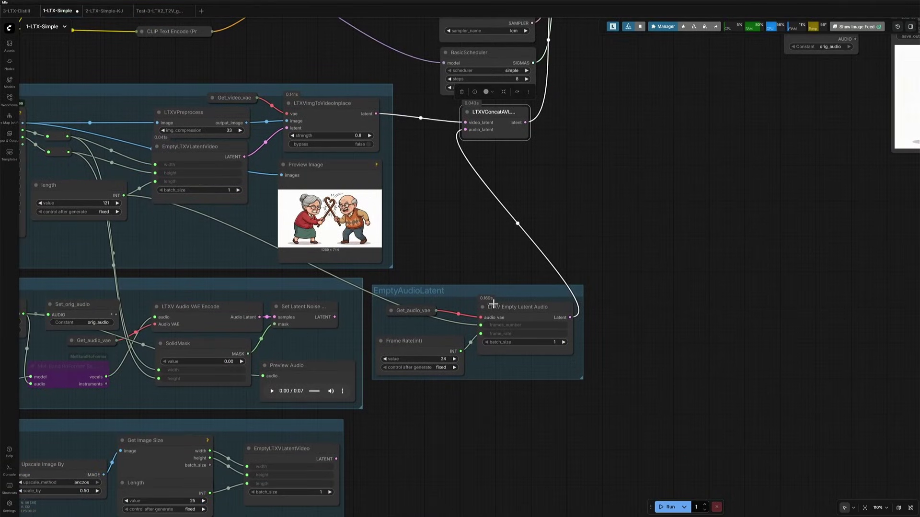
Step: Connect the Set Latent Noise output to the LTXVConcatAVL audio_latent input, and restore the link from LTXV Empty Latent Audio
scroll(424, 306, "up", 3)
left_click_drag(306, 320, 480, 71)
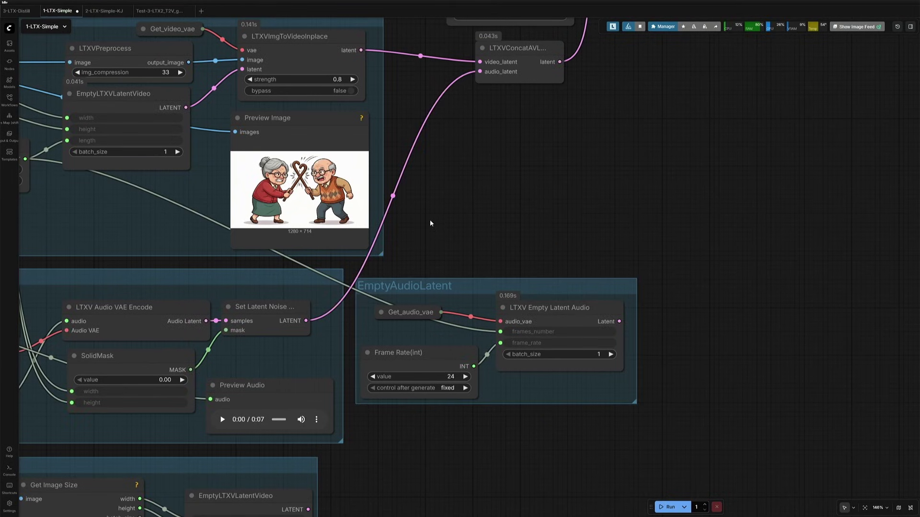
scroll(430, 222, "down", 4)
left_click_drag(430, 222, 267, 276)
left_click_drag(396, 343, 300, 172)
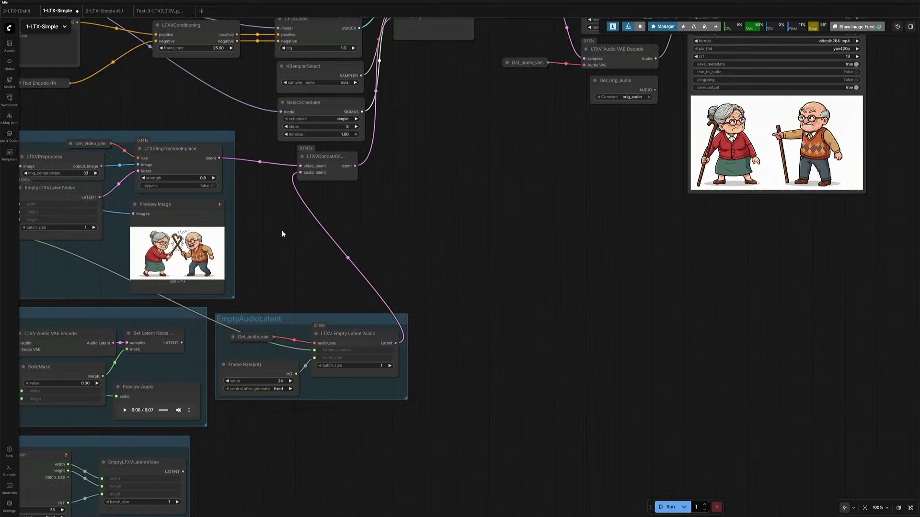
Step: Read the elderly couple prompt and its quoted dialogue in the String (Multiline) node
left_click_drag(229, 217, 432, 353)
left_click_drag(191, 178, 400, 333)
scroll(156, 210, "up", 15)
left_click_drag(156, 210, 41, 310)
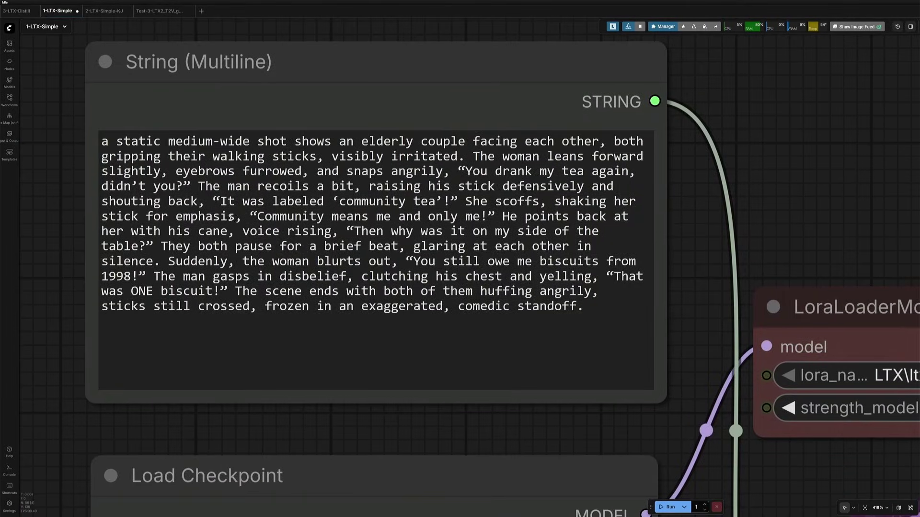
left_click(222, 201)
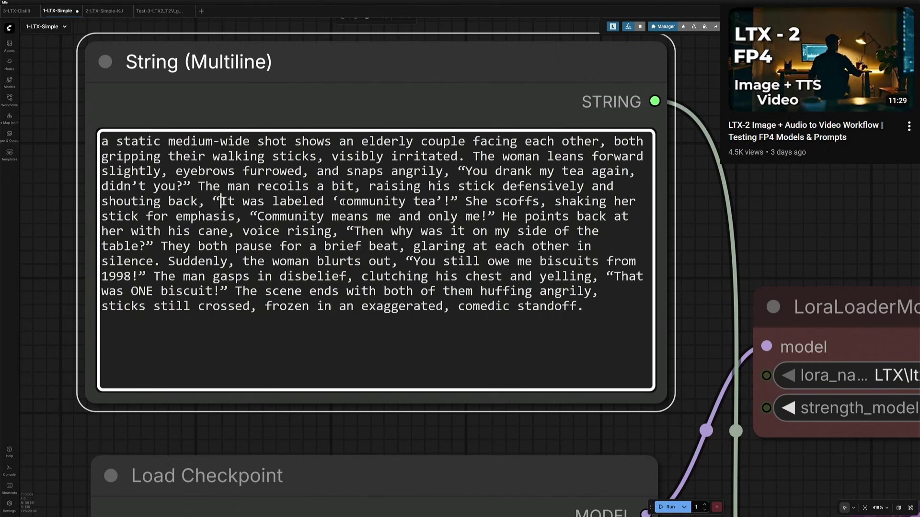
scroll(46, 280, "down", 14)
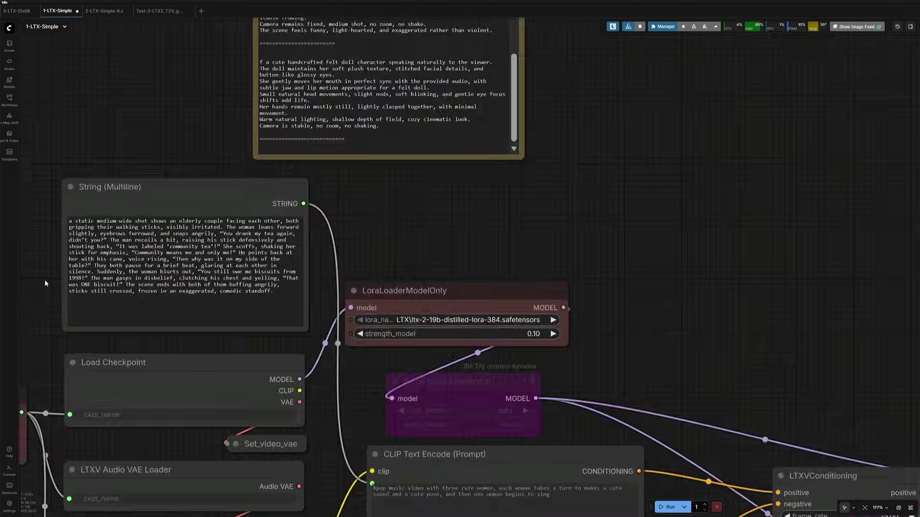
Step: Re-enable the two bypassed Mel-Band RoFormer nodes in the AudioLatent group, and bypass both of them again
left_click_drag(201, 383, 372, 5)
scroll(91, 392, "up", 3)
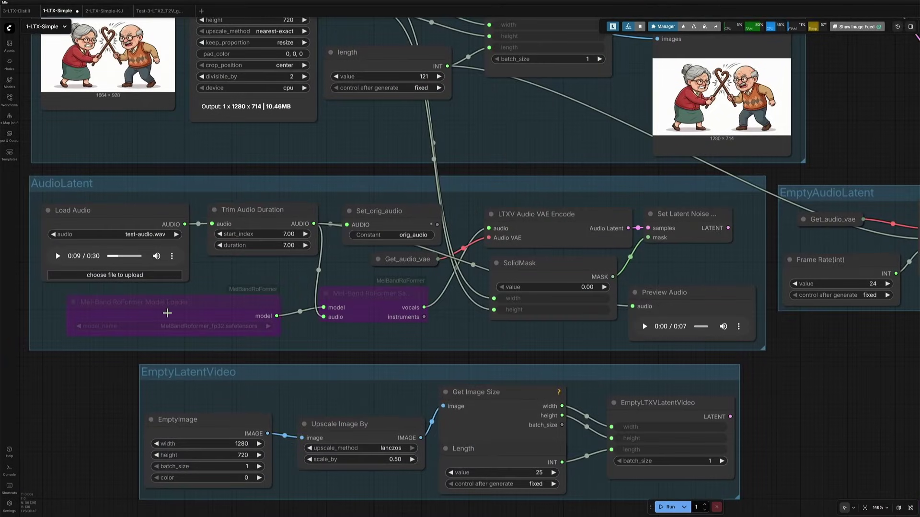
left_click_drag(234, 282, 422, 337)
left_click(269, 273)
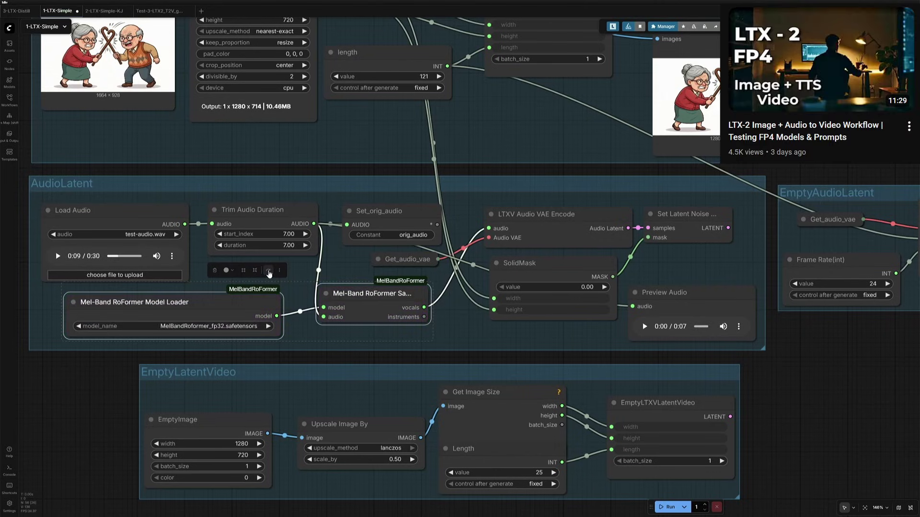
left_click(308, 275)
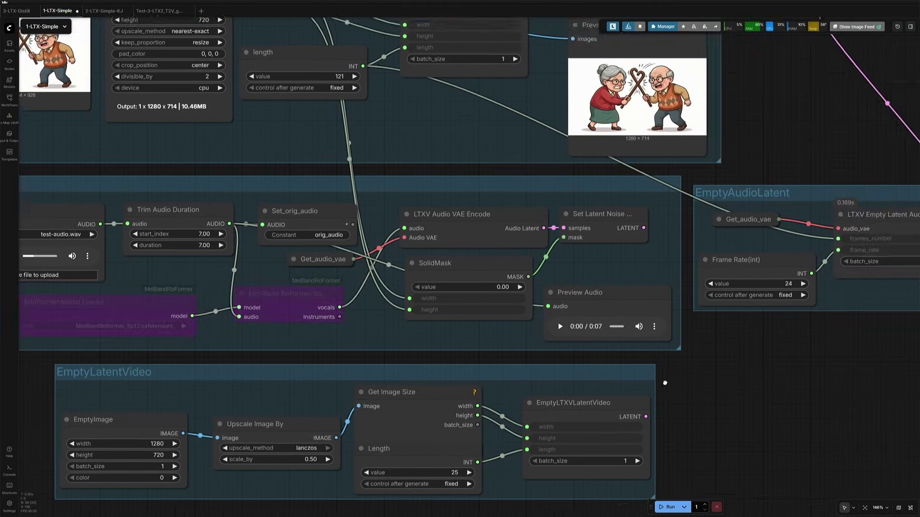
Step: Examine the EmptyLatentVideo group and where its LATENT output would go relative to the LTXVConcatAVL video_latent input
scroll(665, 382, "down", 2)
left_click_drag(788, 124, 546, 154)
left_click_drag(505, 407, 520, 355)
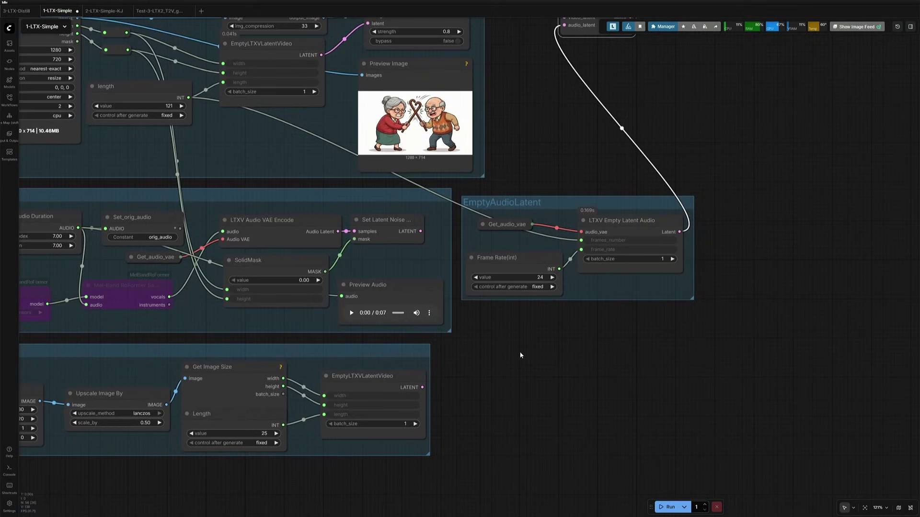
left_click_drag(422, 388, 430, 385)
scroll(510, 365, "down", 2)
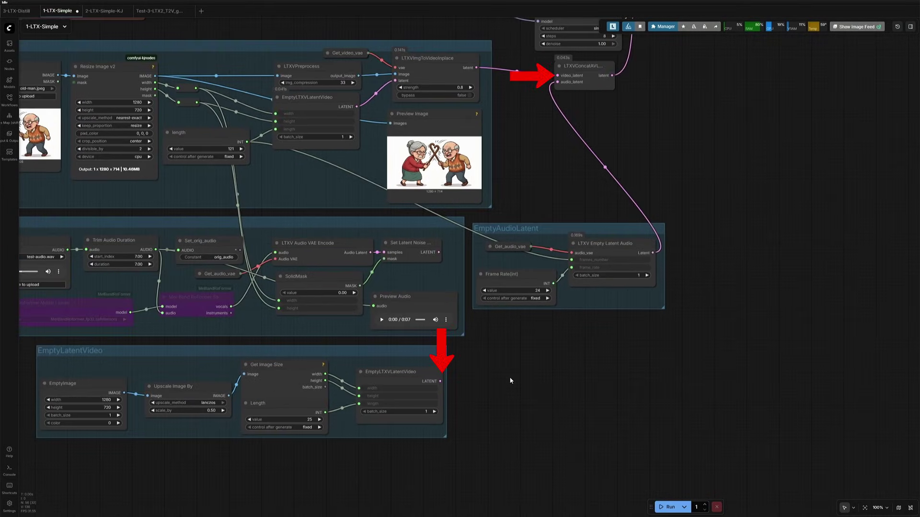
scroll(511, 381, "down", 4)
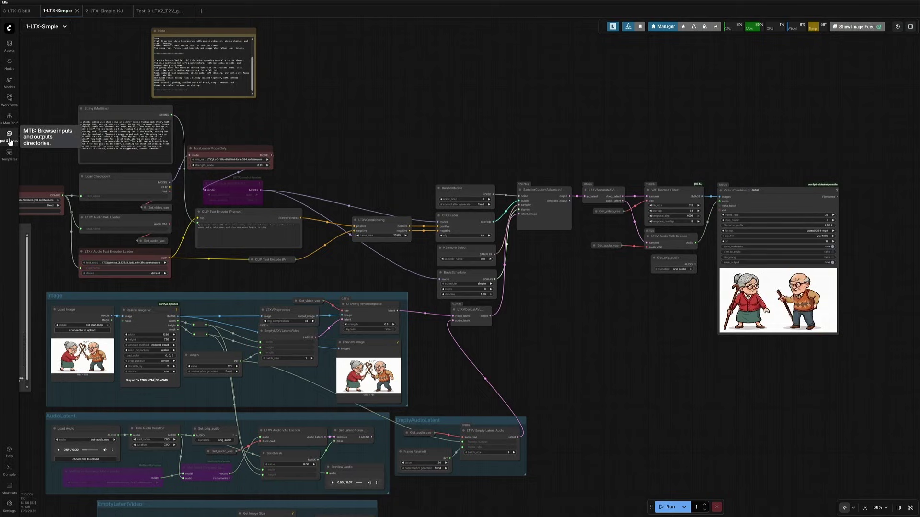
Step: Load the LTX-2 Text to Video template from the template library
left_click(9, 154)
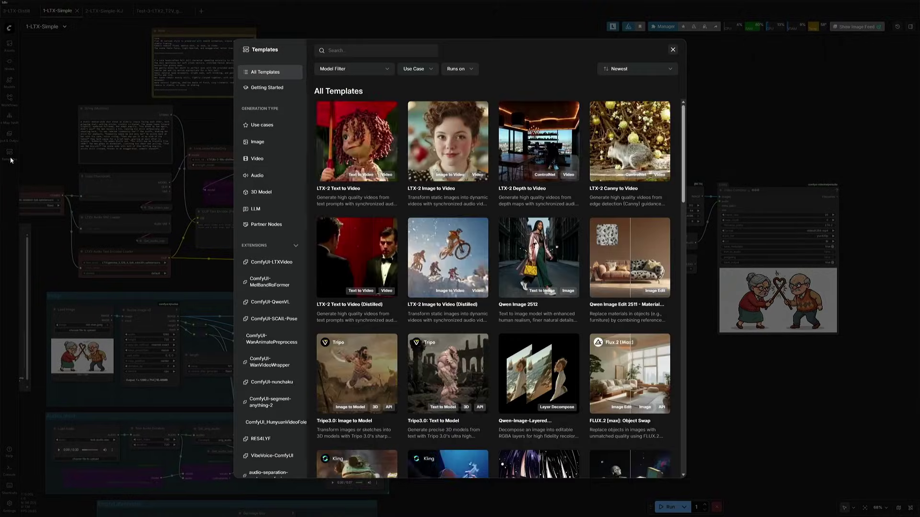
left_click(334, 163)
scroll(333, 118, "up", 8)
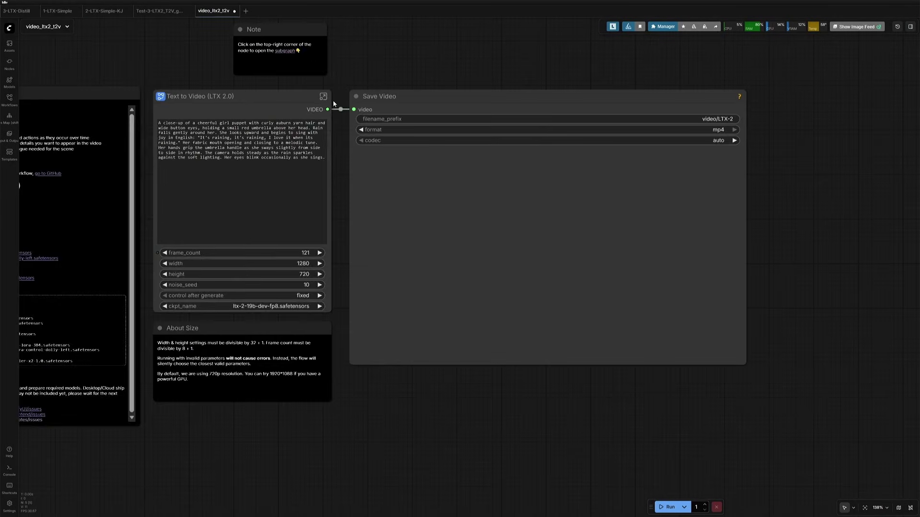
Step: Open the Text to Video (LTX 2.0) subgraph and examine its Sampler Stage 1, Sampler Stage 2 and Camera LoRAs groups
left_click(323, 95)
scroll(523, 241, "down", 5)
scroll(595, 254, "down", 4)
left_click_drag(596, 254, 546, 372)
scroll(463, 202, "up", 4)
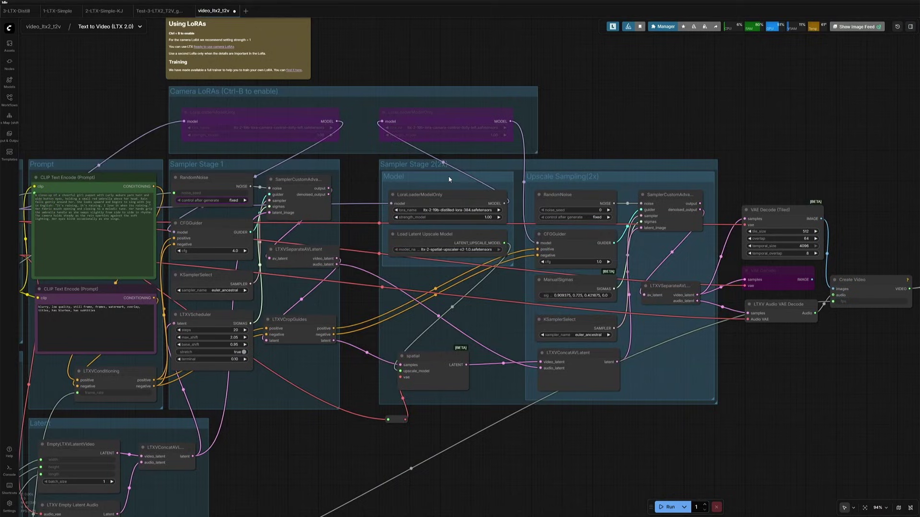
mouse_move(435, 162)
left_mouse_down()
mouse_move(411, 167)
mouse_move(430, 167)
left_mouse_up()
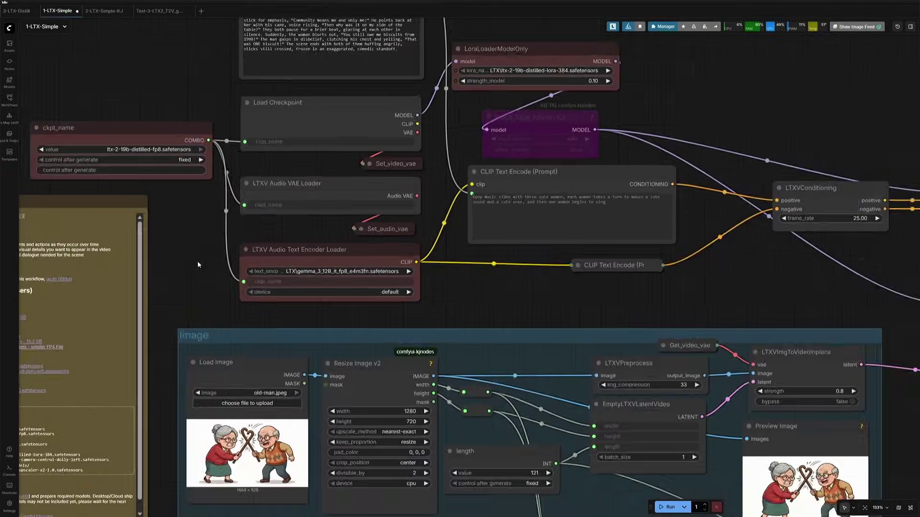
Step: In the 1-LTX-Simple workflow, trace the ckpt_name value into Load Checkpoint and its outputs to LoraLoaderModelOnly and Set_video_vae
scroll(228, 197, "up", 5)
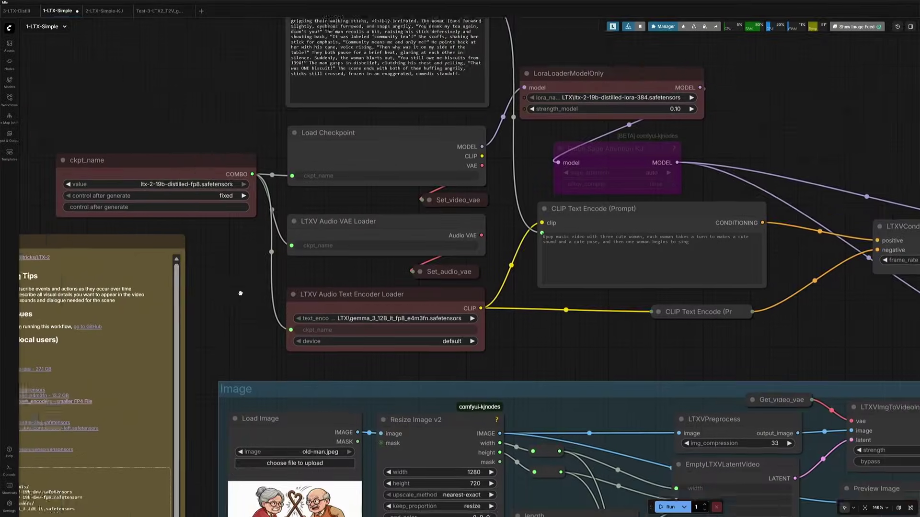
left_click(229, 197)
scroll(228, 197, "up", 4)
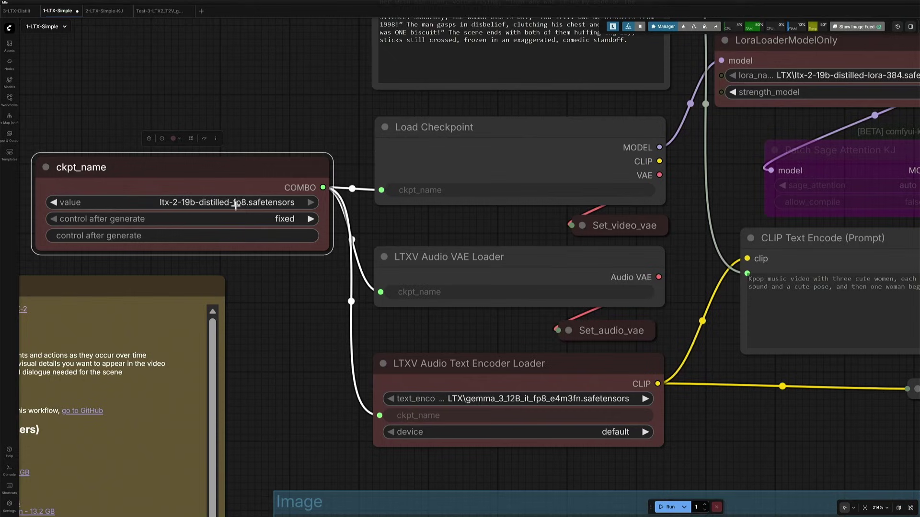
left_click(632, 135)
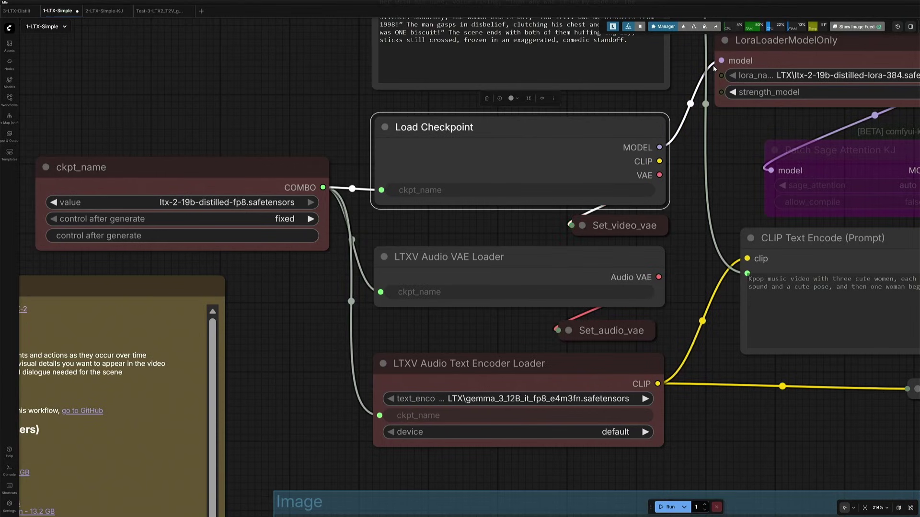
mouse_move(617, 227)
left_mouse_down()
mouse_move(680, 189)
mouse_move(656, 230)
mouse_move(609, 230)
left_mouse_up()
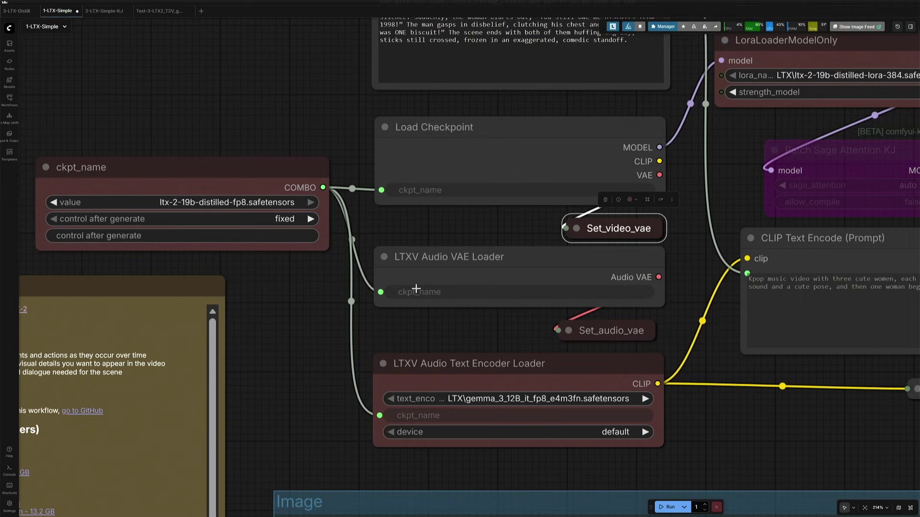
Step: Trace the ckpt_name links into the LTXV Audio VAE Loader, with its Set_audio_vae node, and into the LTXV Audio Text Encoder Loader
left_click(485, 261)
mouse_move(593, 325)
left_mouse_down()
mouse_move(740, 284)
mouse_move(733, 307)
mouse_move(577, 331)
mouse_move(588, 327)
left_mouse_up()
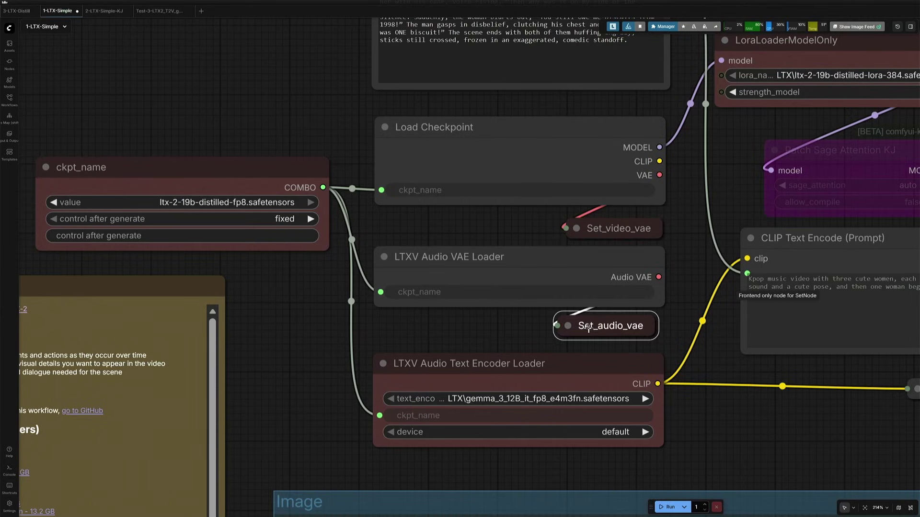
left_click(243, 168)
left_click(443, 377)
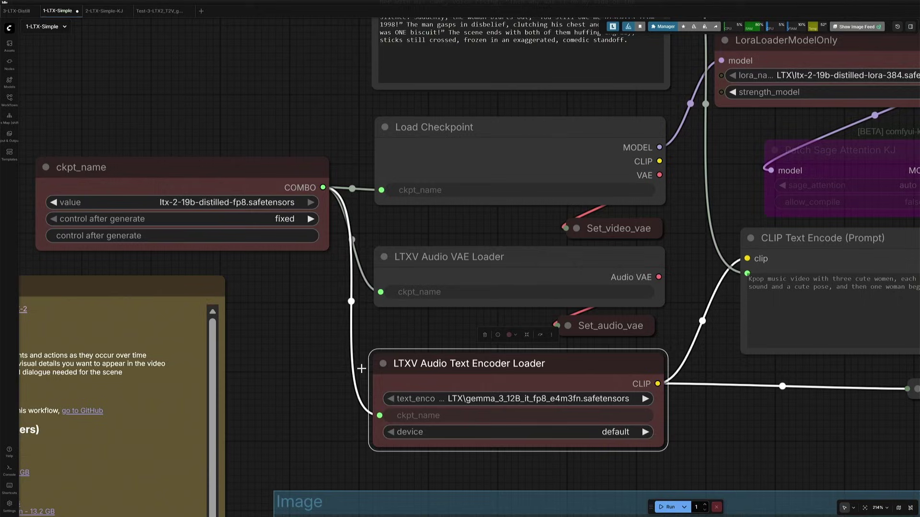
left_click(264, 185)
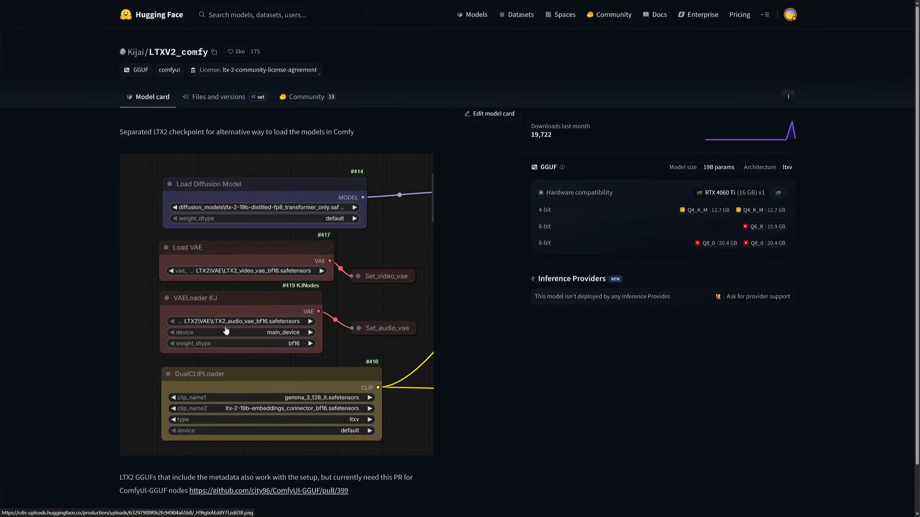
Step: Open the file listing of Kijai/LTXV2_comfy on Hugging Face, and examine the separate model loaders in the 2-LTX-Simple-KJ workflow in ComfyUI
left_click(225, 97)
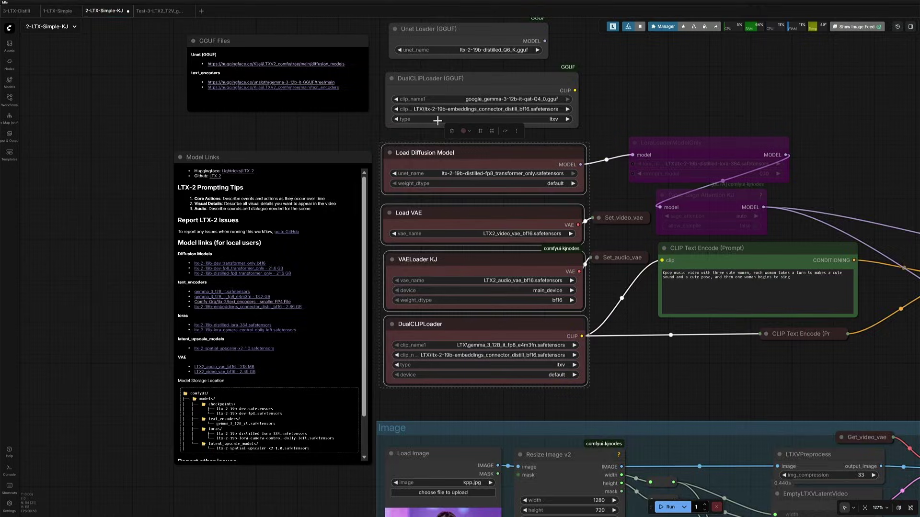
left_click(592, 289)
scroll(592, 289, "up", 4)
left_click_drag(598, 291, 626, 296)
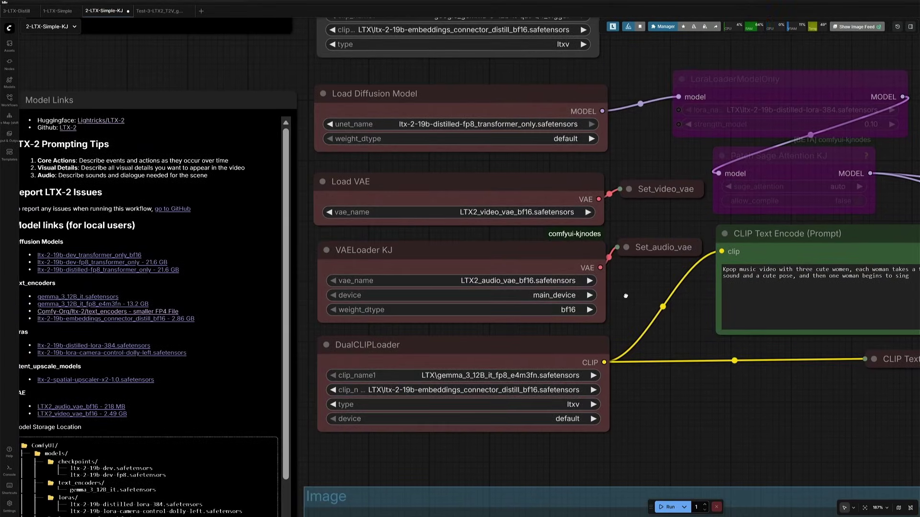
Step: Look over the whole 2-LTX-Simple-KJ workflow from the loaders to Video Combine, and watch its generated video preview
scroll(626, 296, "down", 9)
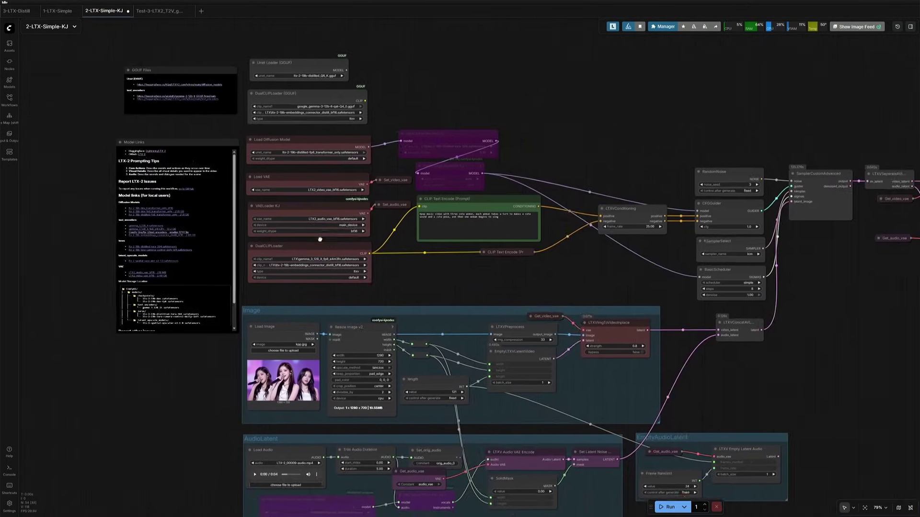
left_click_drag(320, 239, 220, 209)
scroll(318, 231, "down", 1)
left_click_drag(433, 244, 363, 242)
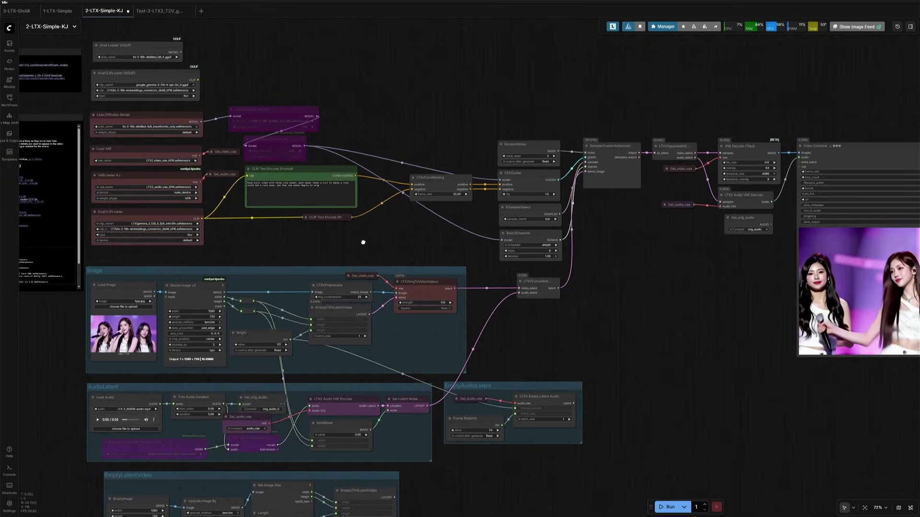
scroll(363, 242, "right", 2)
scroll(362, 241, "down", 1)
scroll(345, 241, "right", 3)
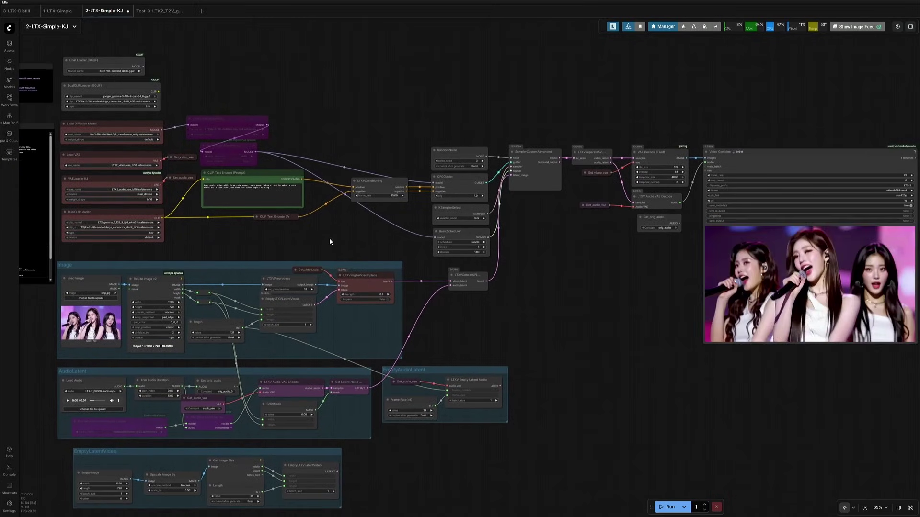
mouse_move(765, 309)
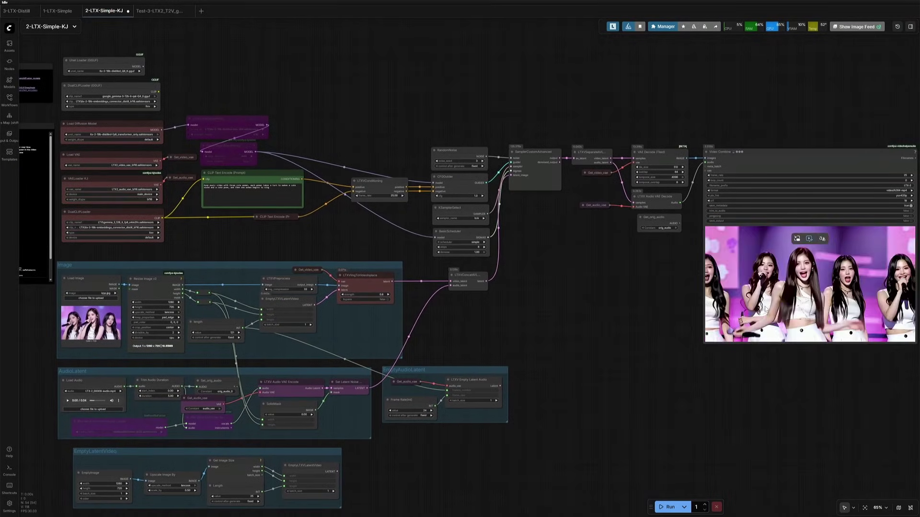
Step: Examine the AudioLatent group's Load Audio and Trim Audio Duration nodes and the Set Latent Noise link to LTXVConcatAVL
scroll(546, 322, "up", 3)
scroll(608, 335, "left", 2)
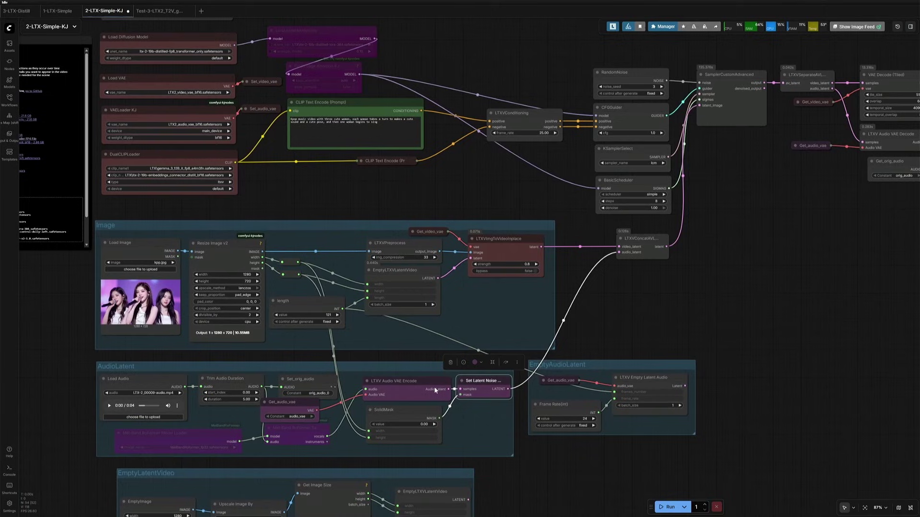
left_click(165, 382)
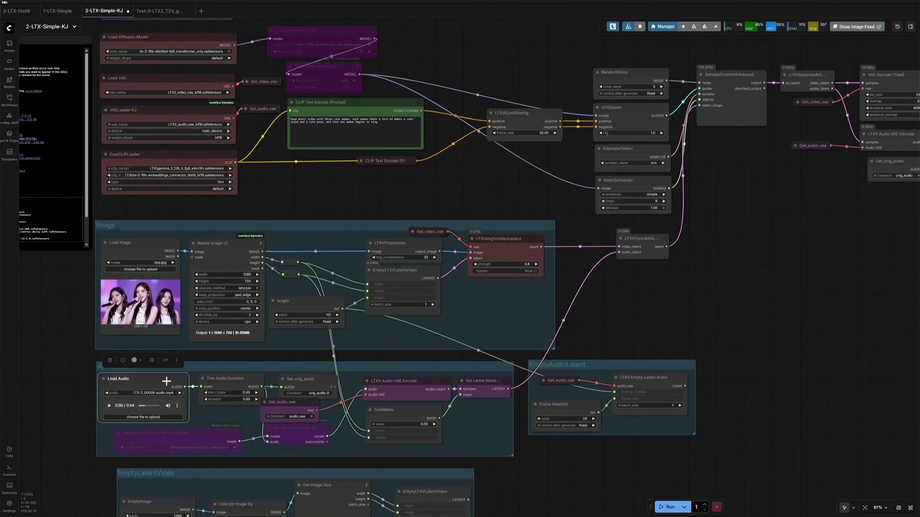
left_click(205, 387)
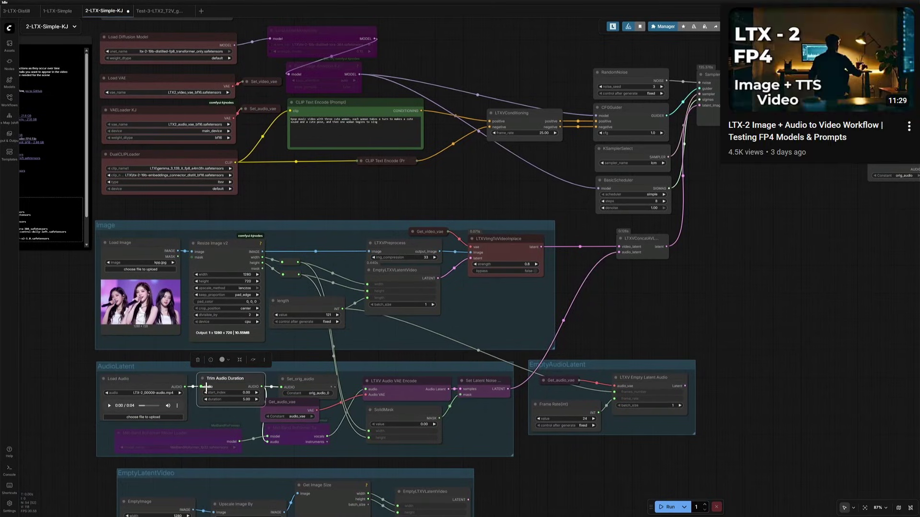
Step: Collapse the Get_audio_vae node in the AudioLatent group and place it just below Set_orig_audio
left_click(284, 403)
scroll(254, 408, "up", 4)
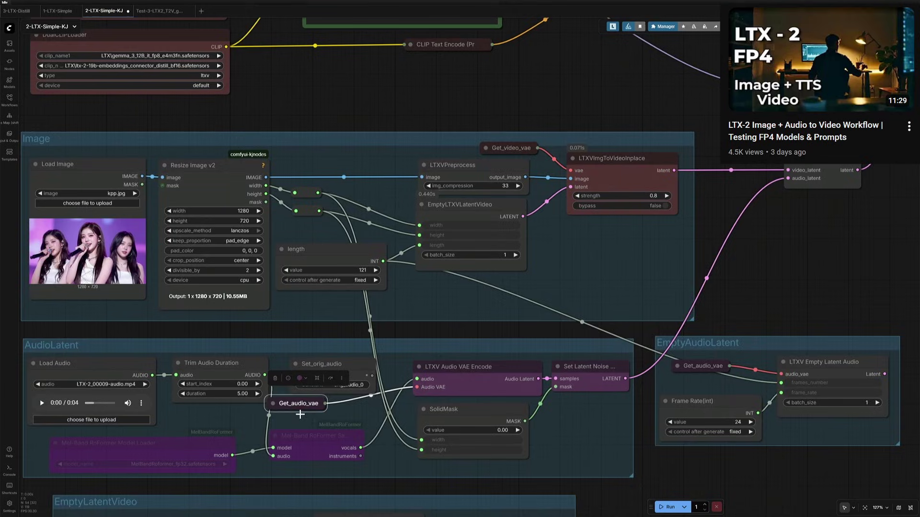
left_click(246, 423)
scroll(246, 424, "down", 2)
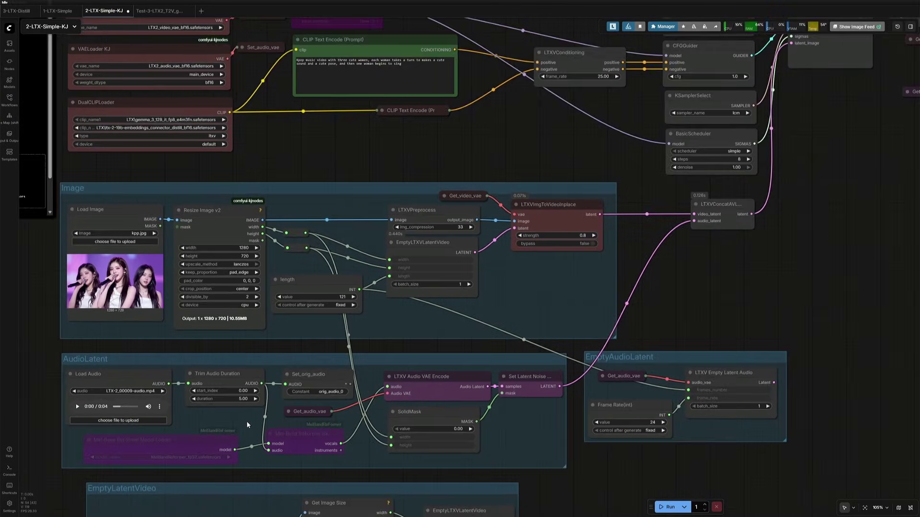
Step: Check the LTXV Audio VAE Decode and Get_orig_audio nodes next to Video Combine and which one supplies its audio input
scroll(248, 420, "down", 6)
left_click_drag(404, 299, 247, 340)
scroll(435, 414, "up", 8)
left_click_drag(365, 399, 179, 414)
left_click_drag(275, 406, 253, 407)
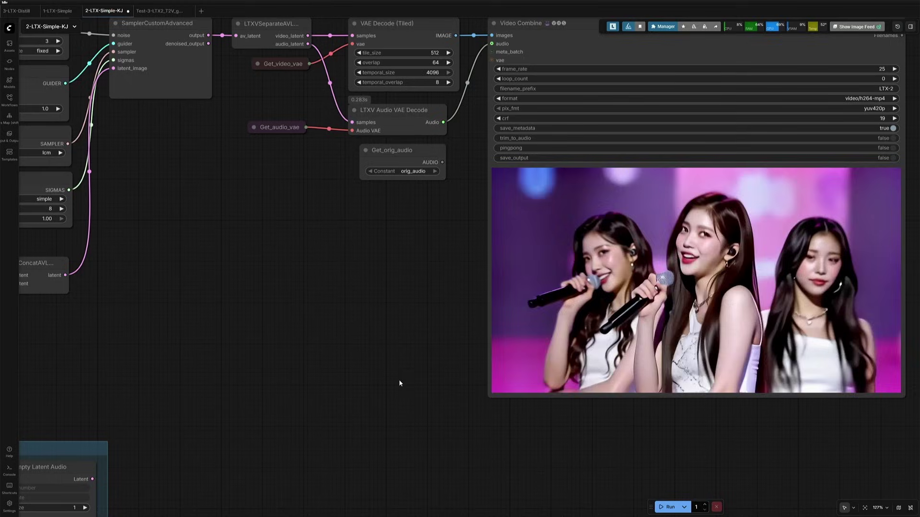
Step: Compare the Model Links note's diffusion model, text encoder and VAE files with the Load Diffusion Model, VAE and DualCLIPLoader nodes
scroll(409, 362, "down", 4)
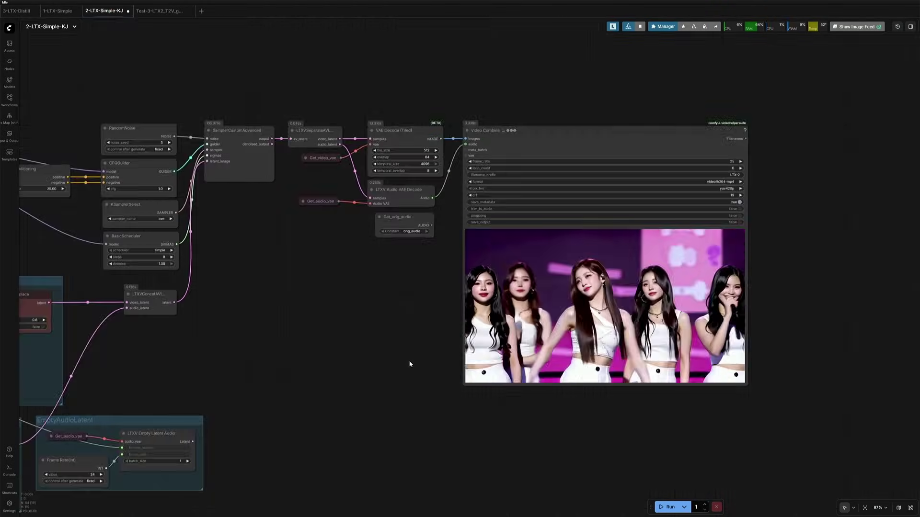
scroll(409, 364, "down", 4)
left_click_drag(409, 364, 594, 392)
left_click_drag(336, 319, 665, 390)
scroll(373, 379, "up", 2)
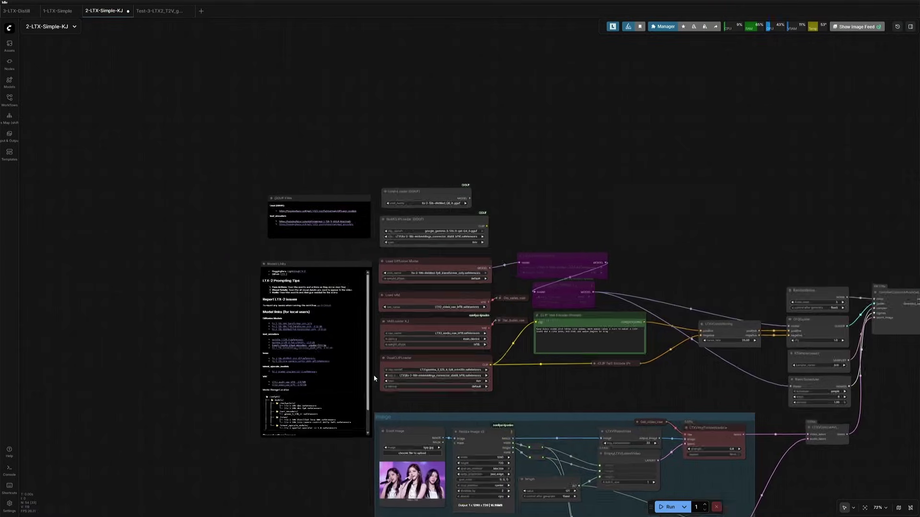
scroll(374, 379, "up", 12)
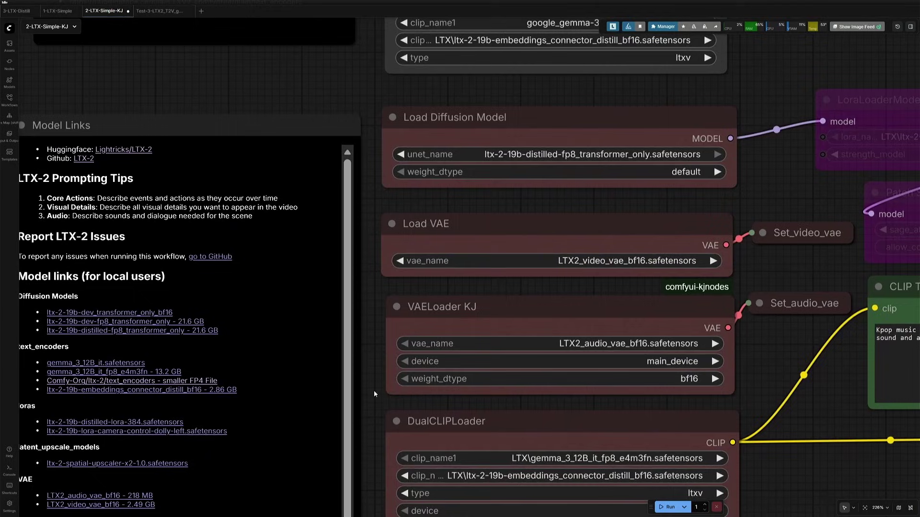
scroll(374, 394, "down", 3)
scroll(374, 394, "left", 3)
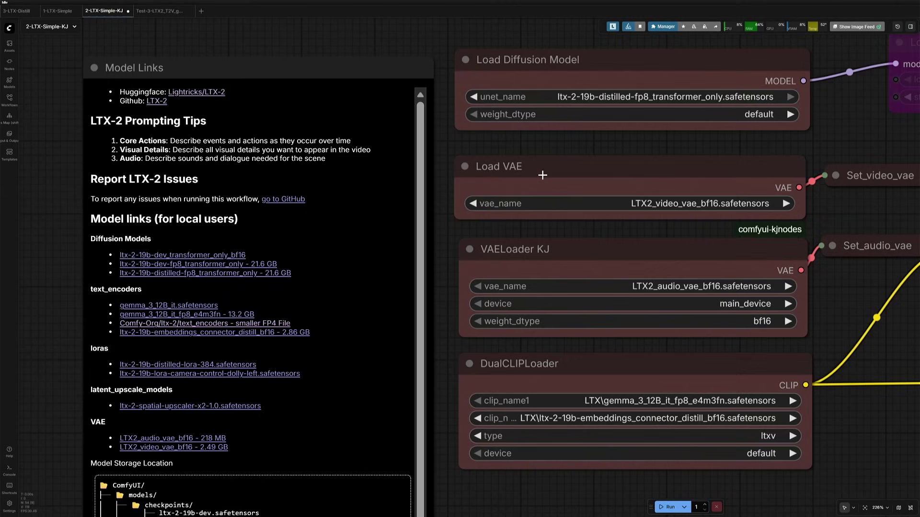
left_click(542, 174)
left_click(561, 261)
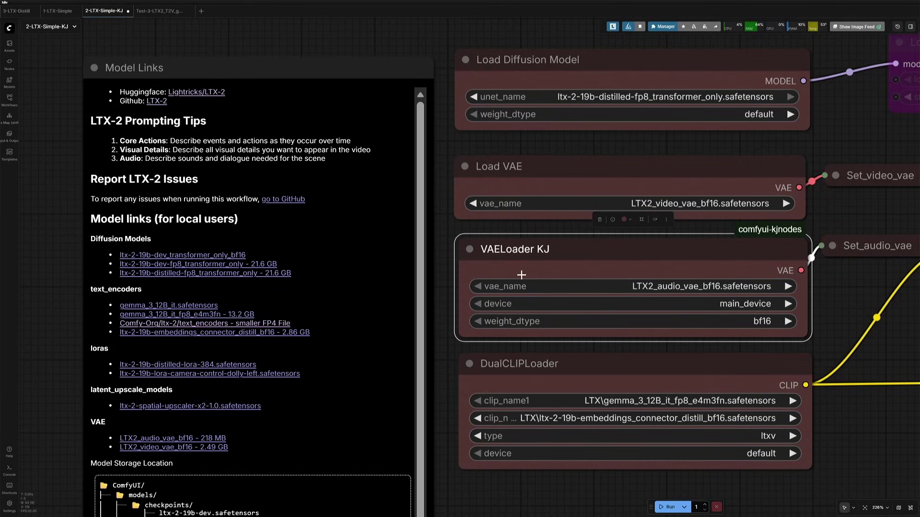
left_click(443, 317)
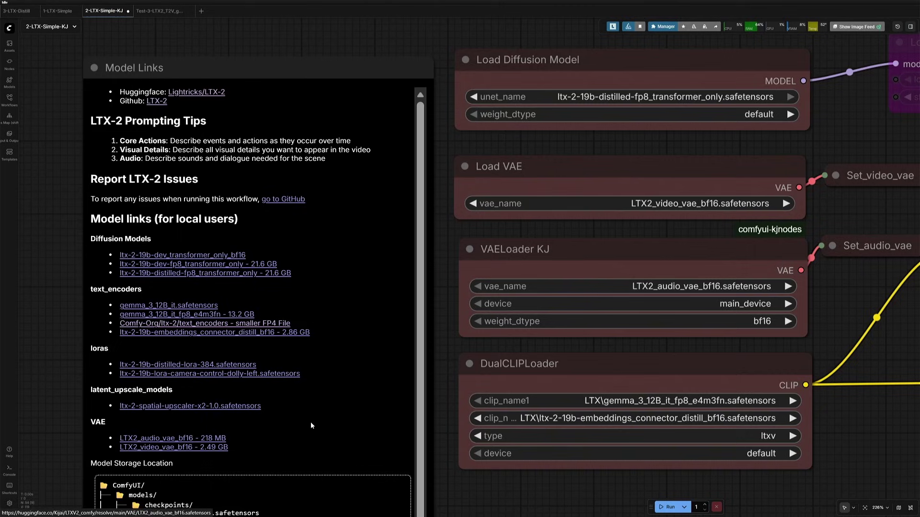
Step: Examine the GGUF Files note's links and the files chosen in the Unet Loader (GGUF) and DualCLIPLoader (GGUF) nodes
left_click(594, 377)
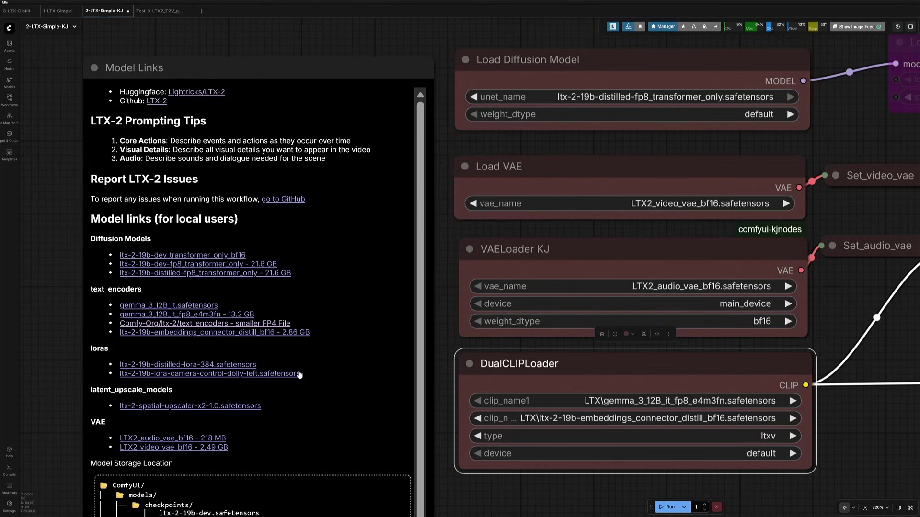
scroll(280, 339, "up", 6)
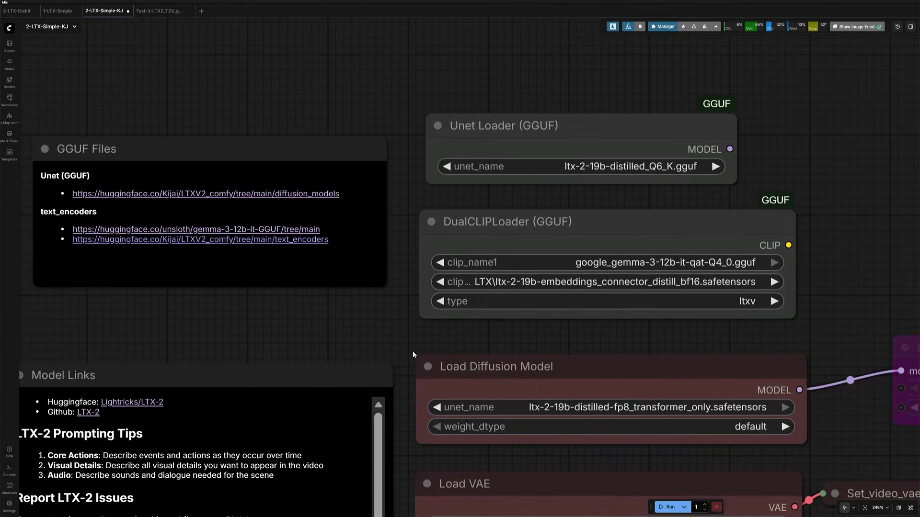
scroll(413, 352, "up", 1)
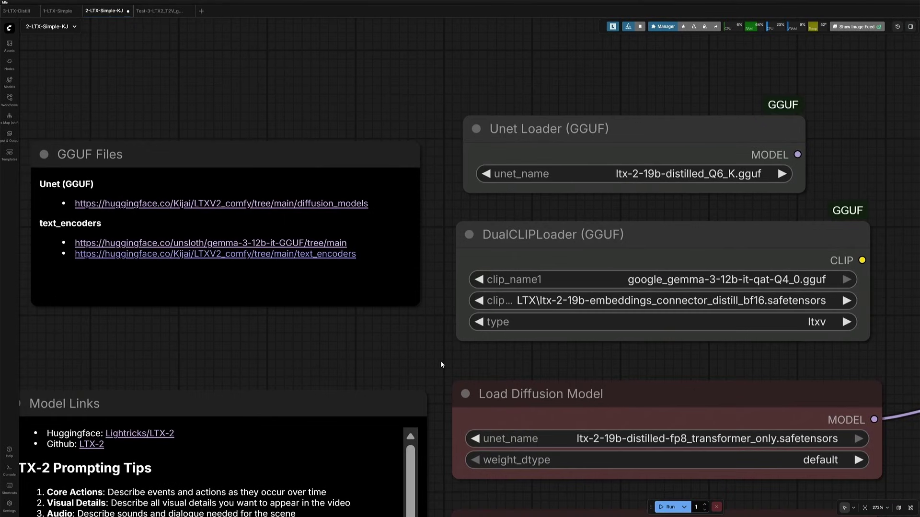
left_click(622, 137)
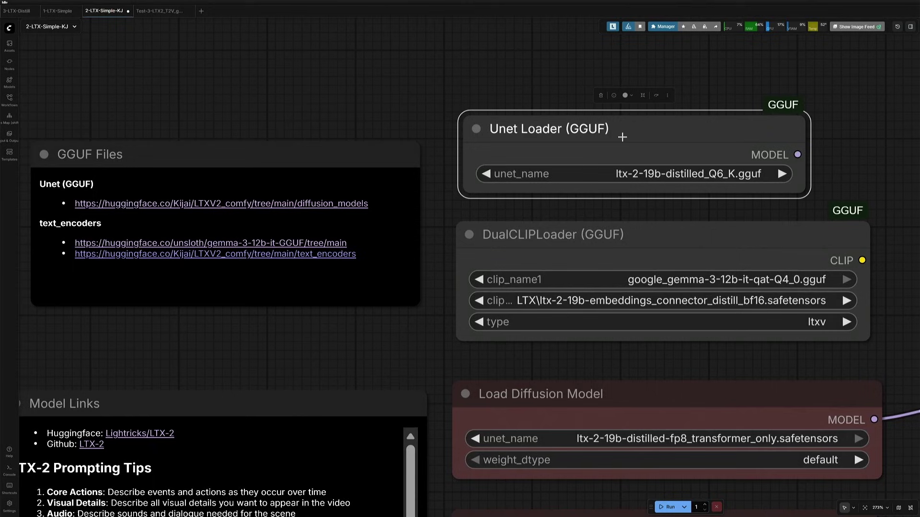
left_click(619, 245)
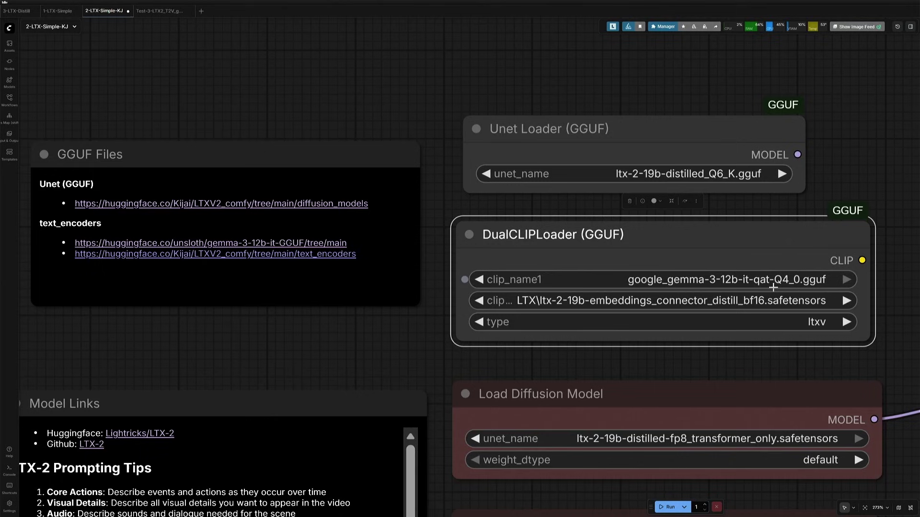
scroll(682, 303, "down", 1)
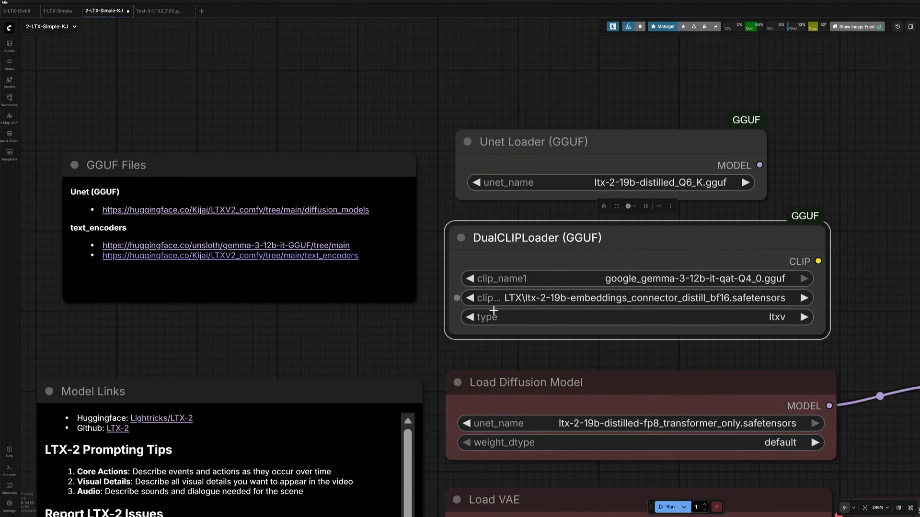
left_click(435, 340)
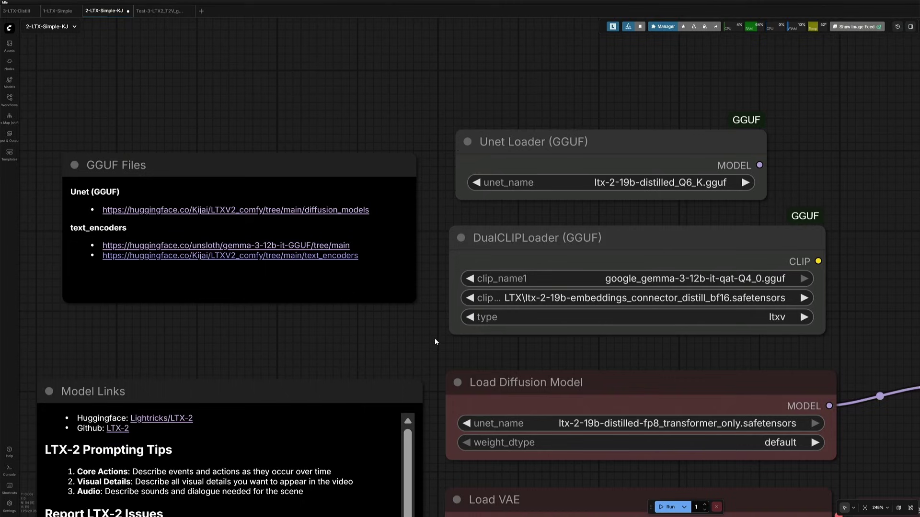
left_click(627, 264)
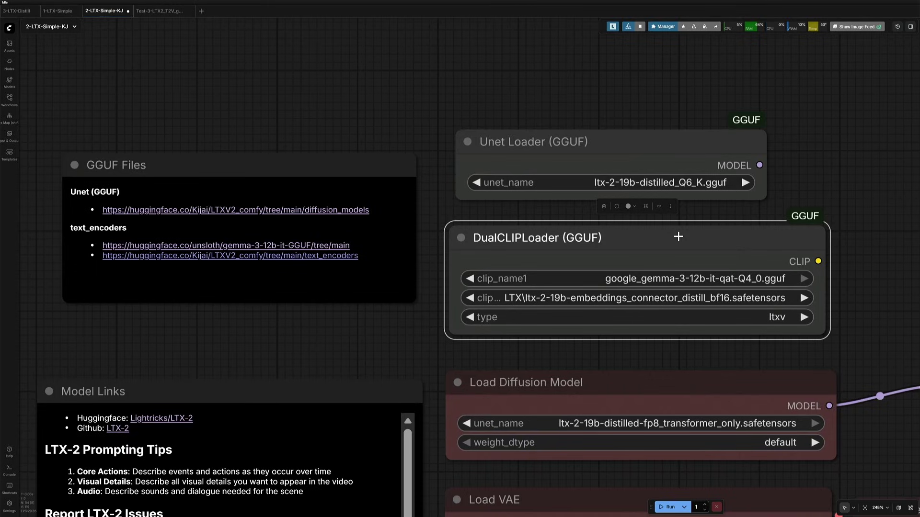
Step: Compare the two GGUF loaders with the Load Diffusion Model and DualCLIPLoader nodes they can replace
scroll(503, 322, "down", 7)
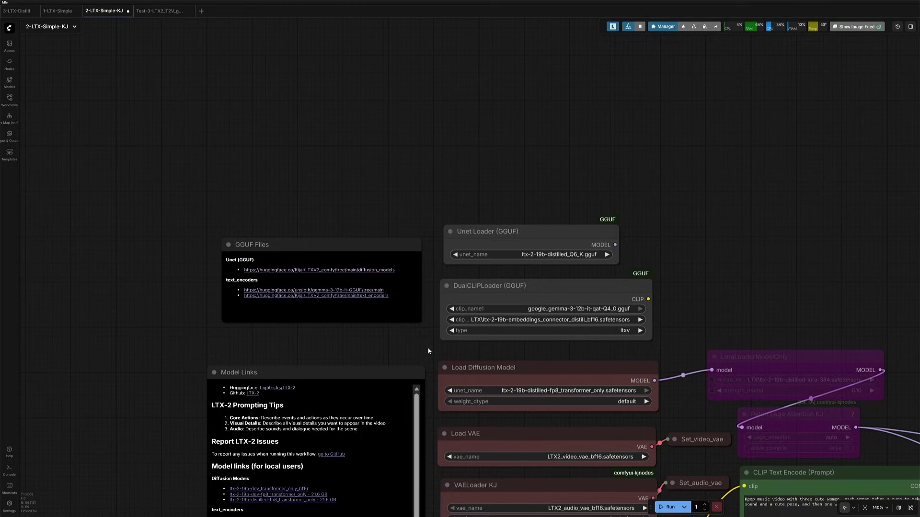
left_click_drag(641, 344, 547, 204)
left_click(516, 147)
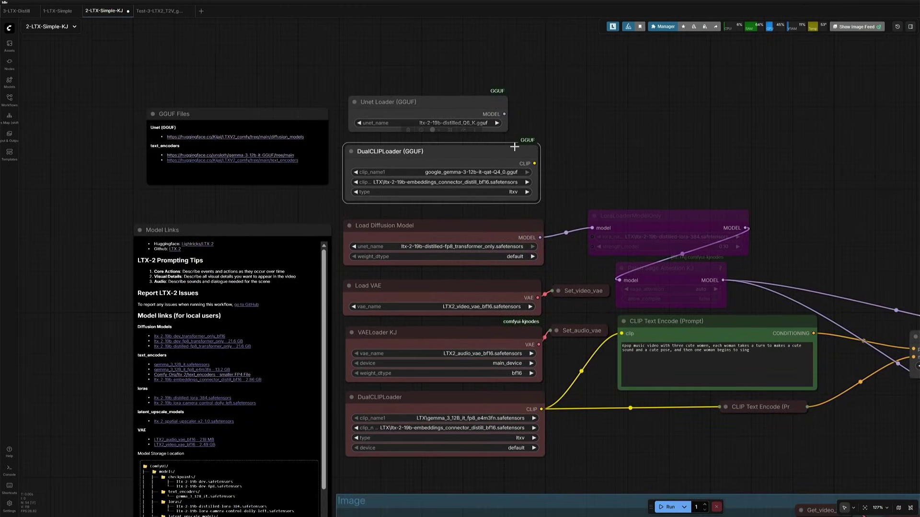
left_click(510, 398)
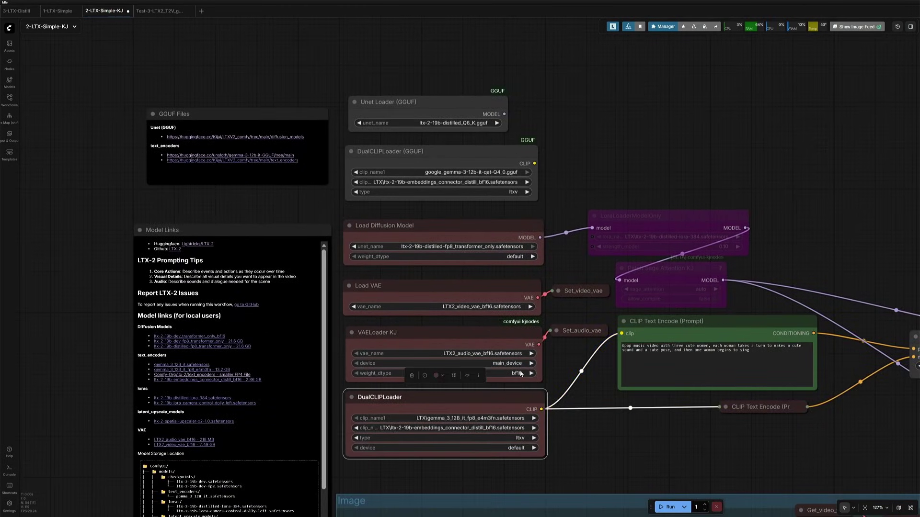
left_click(487, 105)
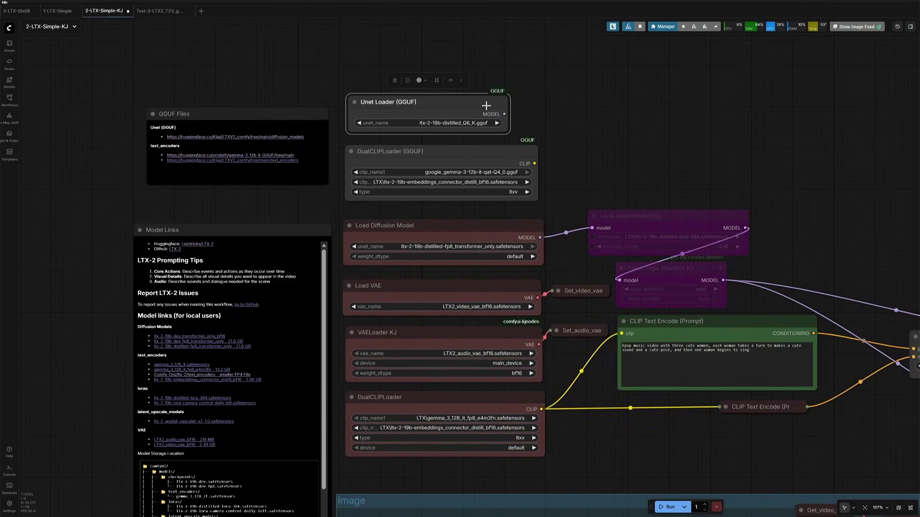
left_click(505, 229)
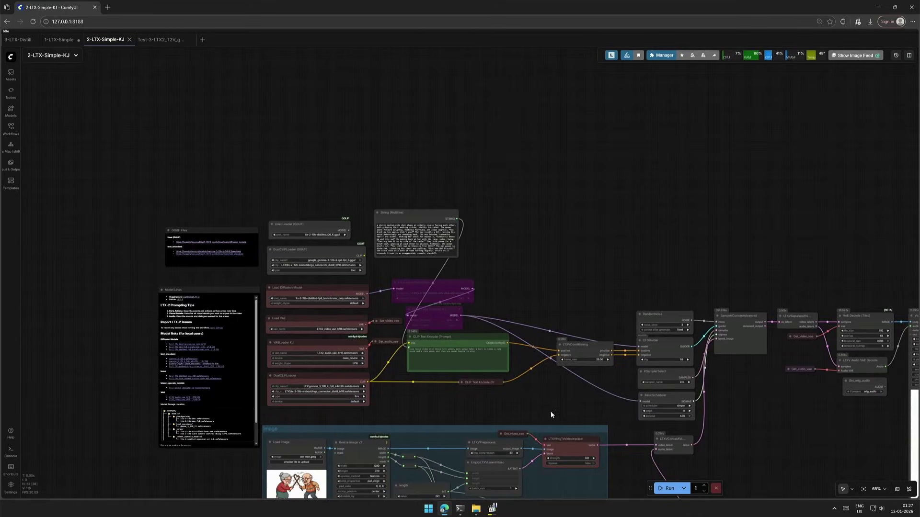
Step: Review the generated elderly couple video in the Video Combine node of the KJ workflow
left_click_drag(464, 366, 246, 247)
left_click_drag(460, 390, 256, 386)
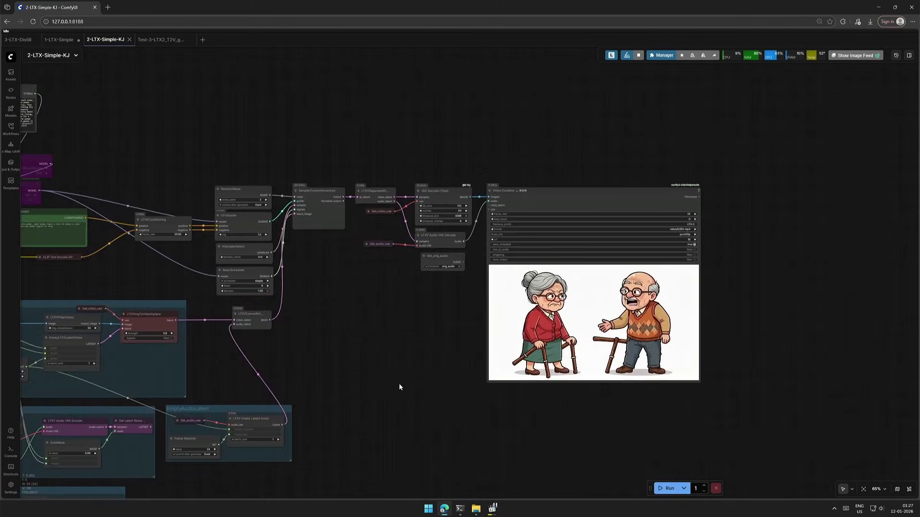
scroll(400, 387, "up", 3)
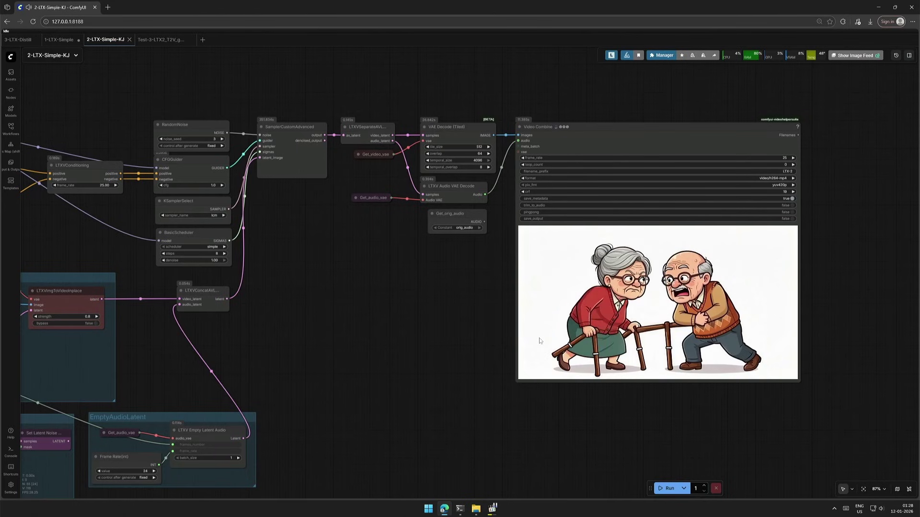
scroll(539, 337, "down", 5)
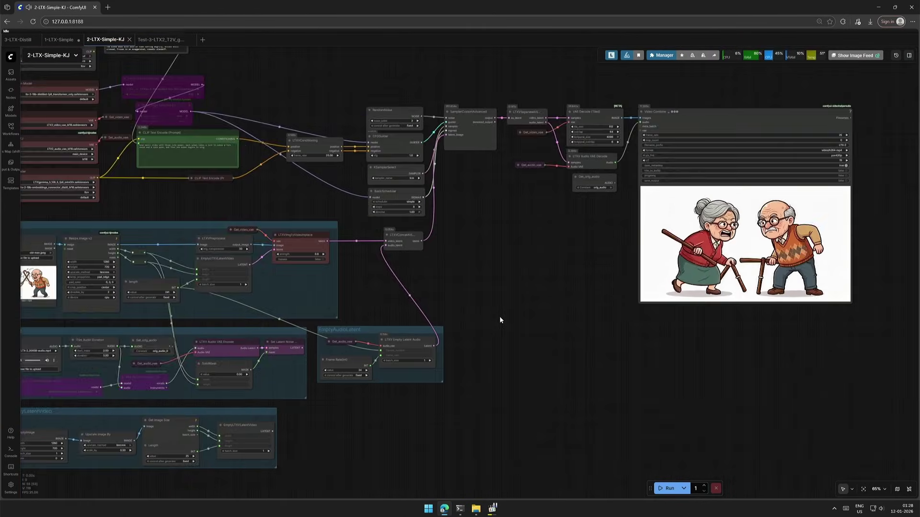
left_click_drag(542, 443, 707, 495)
left_click_drag(322, 263, 335, 269)
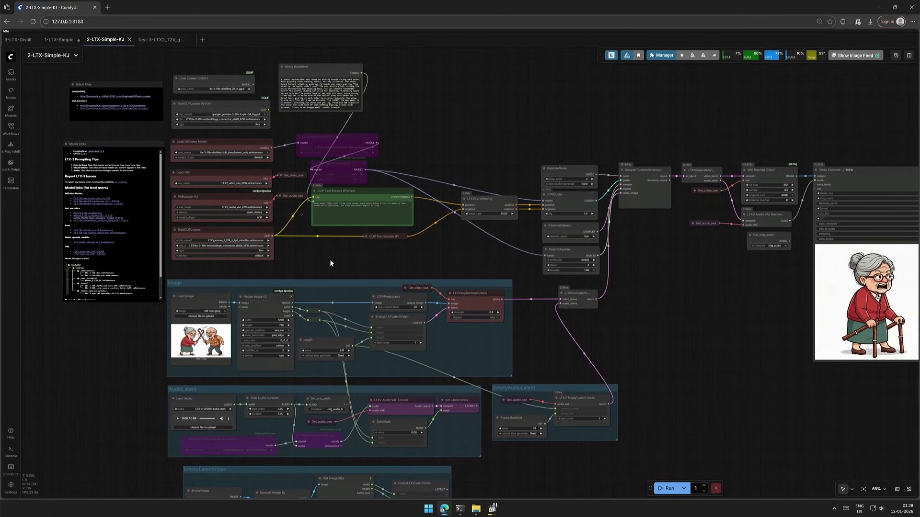
Step: Switch to the run_nvidia_gpu terminal and check the last prompt's execution time and seconds per iteration
key("alt+Tab")
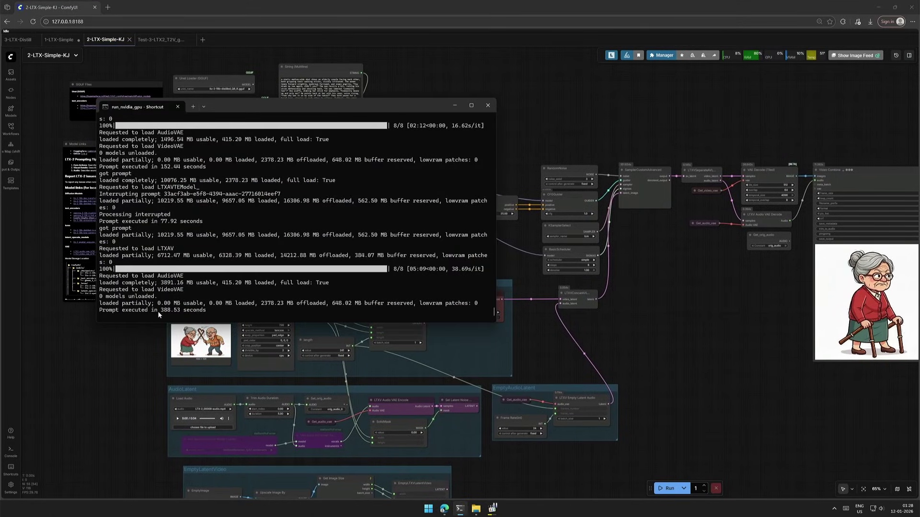
left_click_drag(158, 311, 180, 315)
left_click_drag(450, 269, 479, 271)
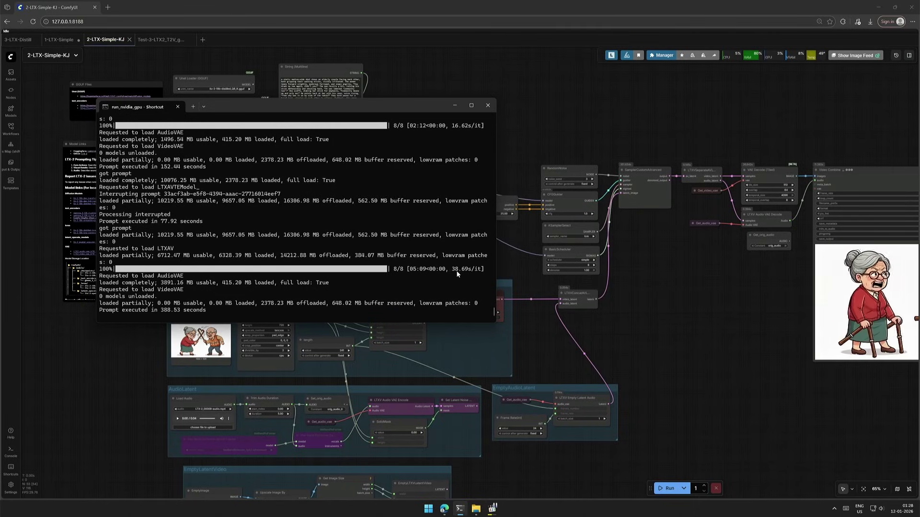
left_click(565, 371)
Step: Check the EmptyAudioLatent group's link to LTXVConcatAVL and the Image group's length value
scroll(565, 371, "up", 4)
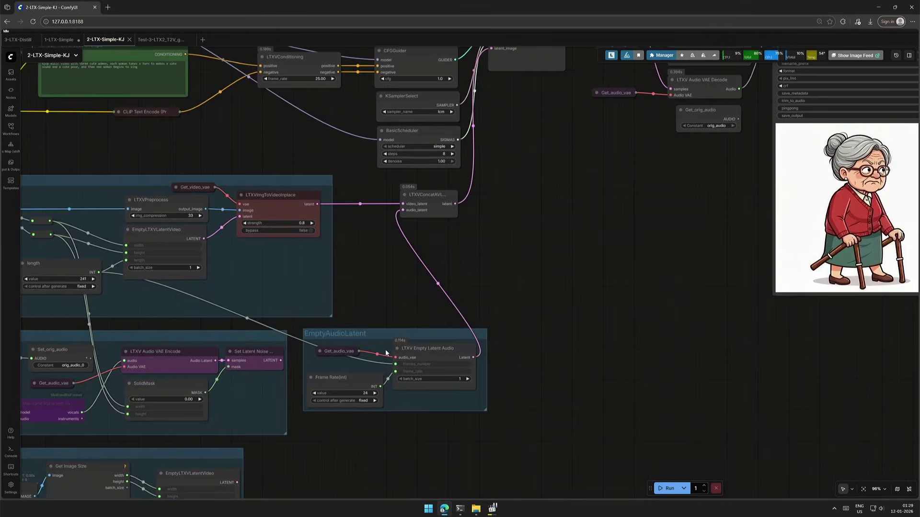
left_click_drag(351, 317, 453, 421)
left_click(532, 404)
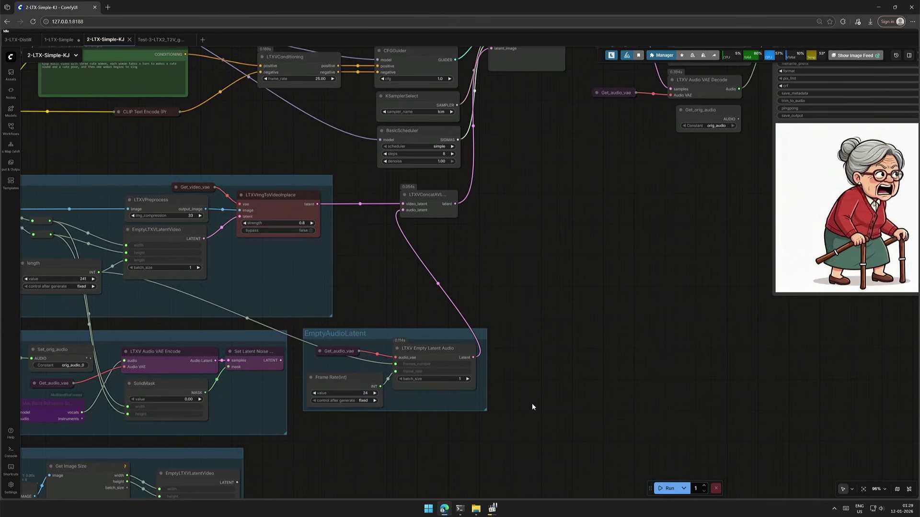
left_click_drag(412, 310, 543, 306)
scroll(230, 292, "up", 3)
left_click(196, 265)
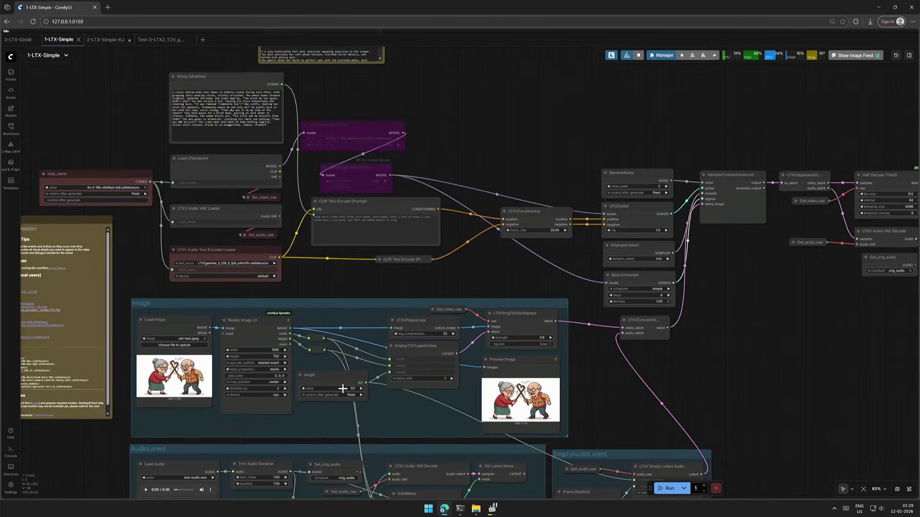
left_click(342, 389)
type("25")
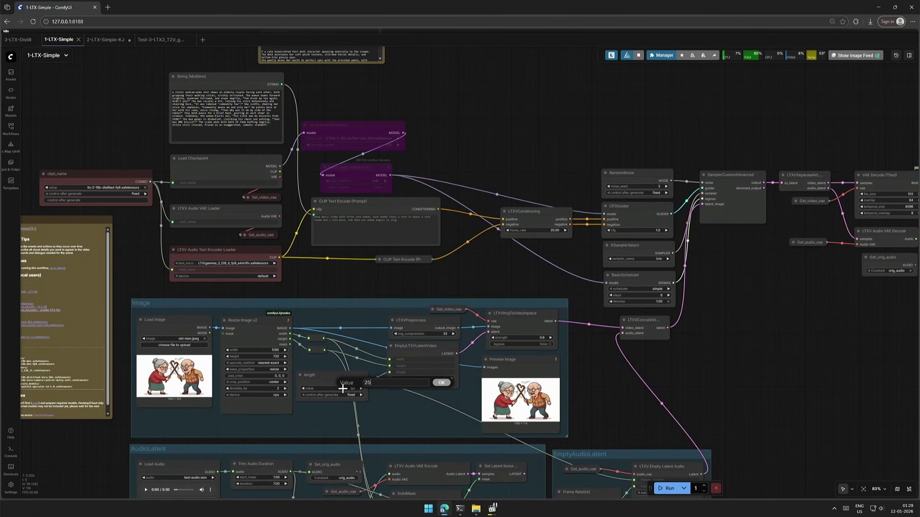
key("Escape")
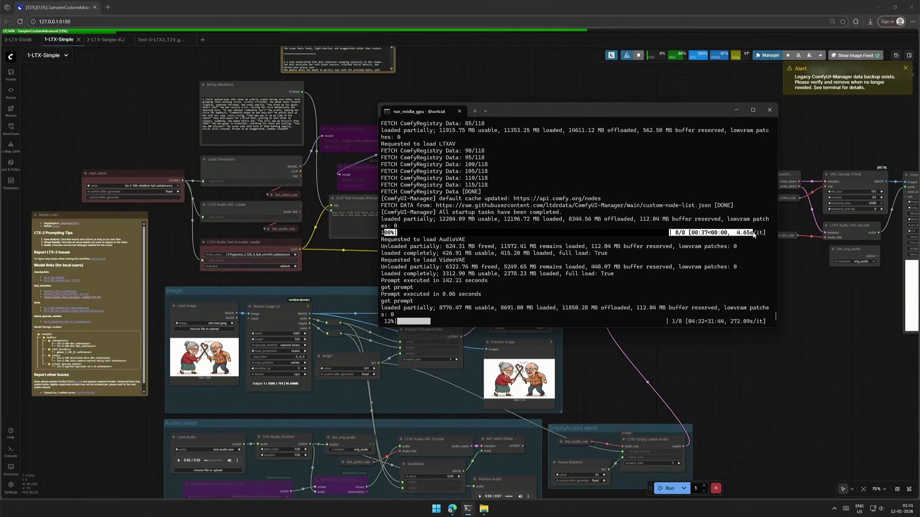
Step: Compare the terminal's iteration speeds and execution times for the completed run and the running generation in the 1-LTX-Simple workflow
left_click(752, 235)
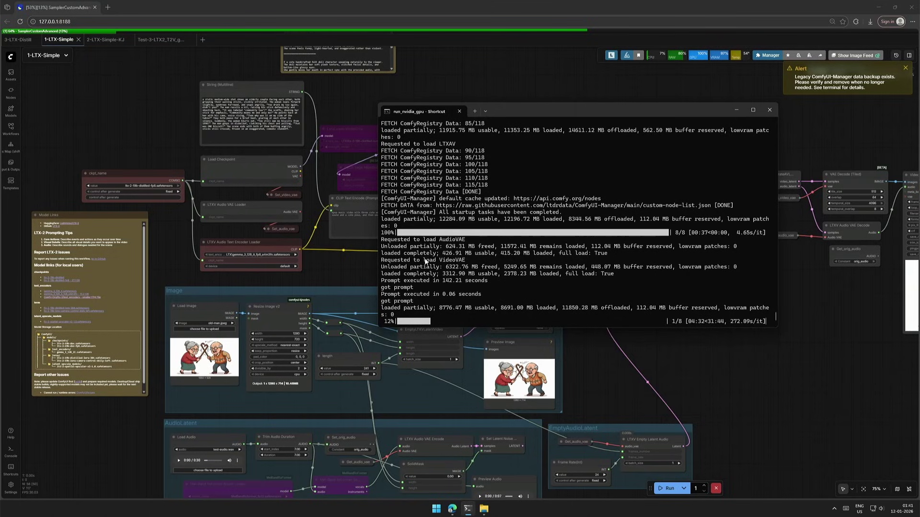
left_click_drag(427, 280, 482, 282)
scroll(376, 403, "up", 3)
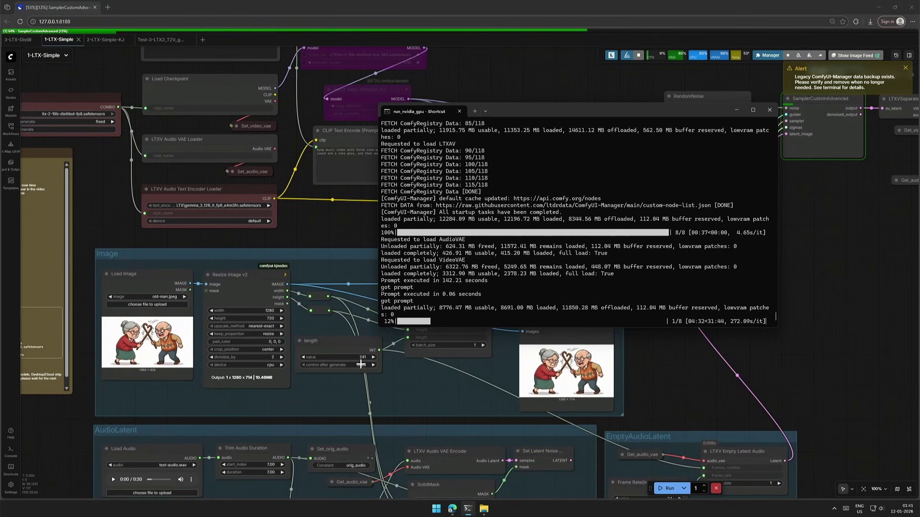
left_click_drag(670, 322, 745, 322)
left_click_drag(735, 233, 762, 237)
left_click(735, 320)
Step: Interrupt the running generation and check its execution time and seconds per iteration in the terminal
left_click(715, 489)
left_click(468, 509)
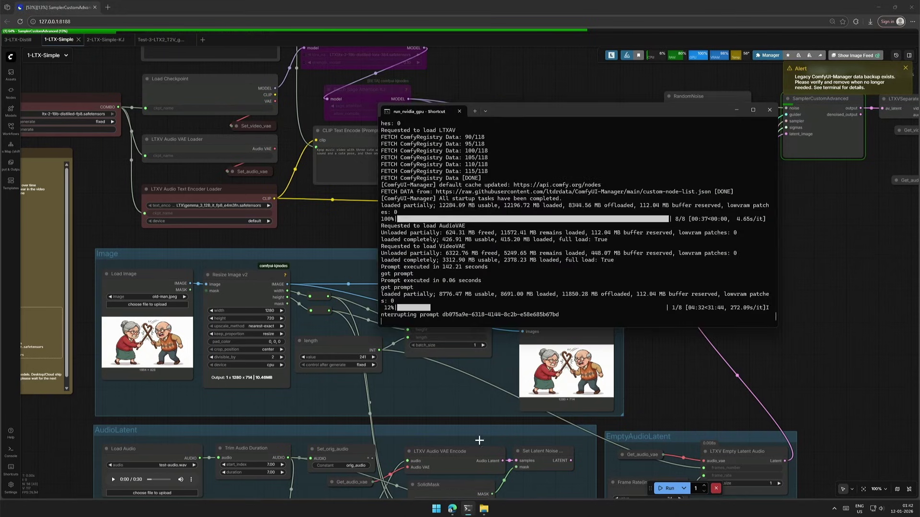
left_click_drag(439, 314, 465, 315)
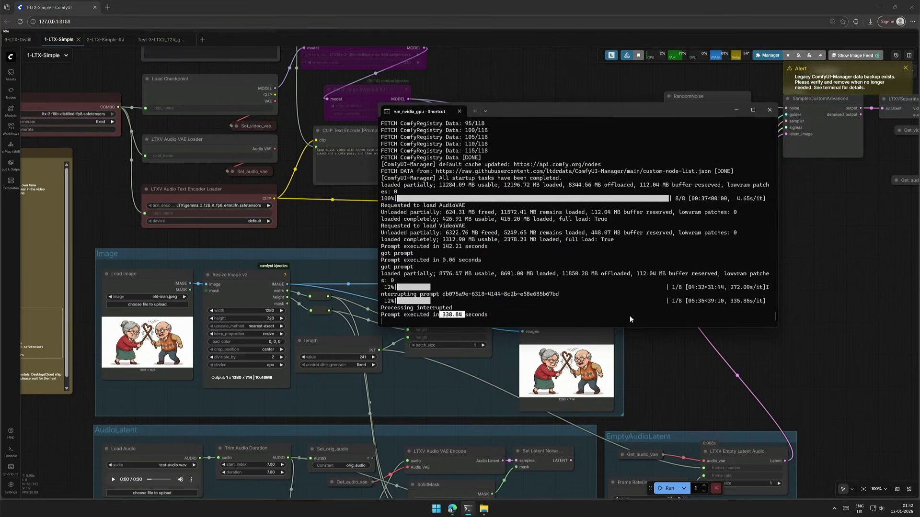
left_click_drag(669, 301, 760, 302)
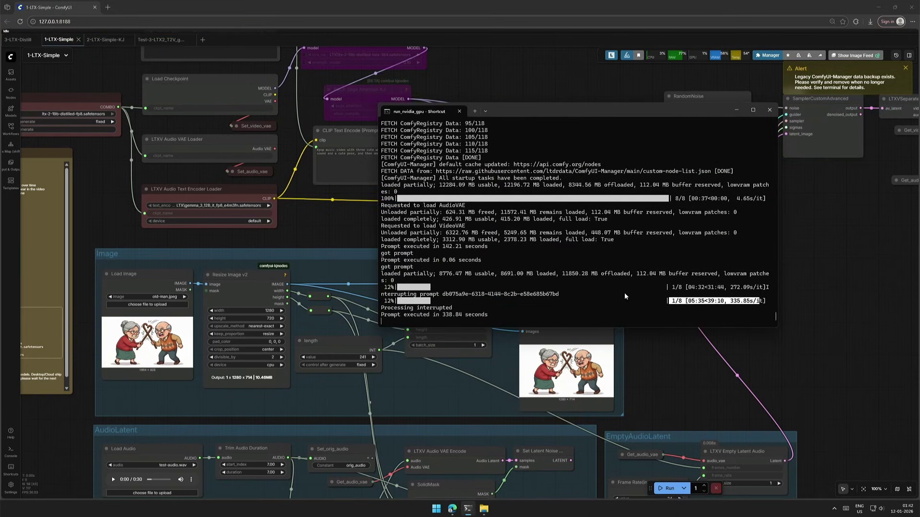
left_click(326, 226)
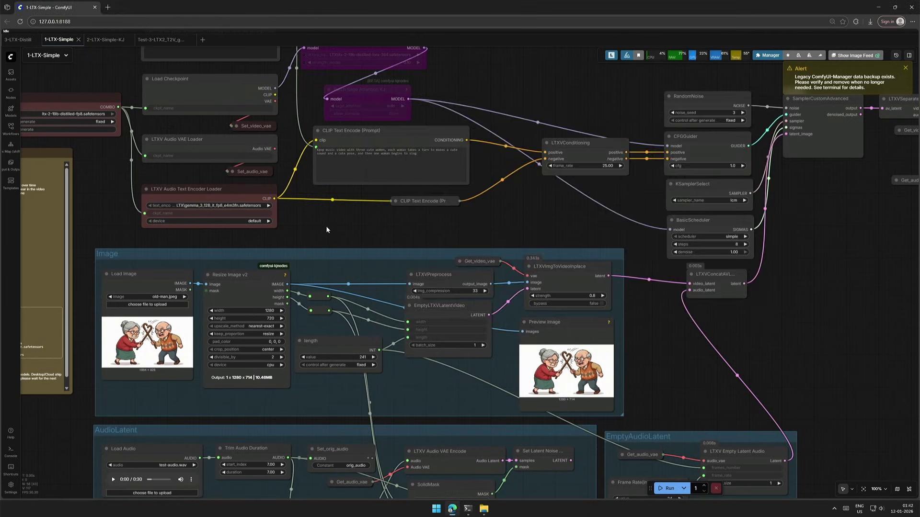
Step: Examine the LTXV Audio VAE Loader and the EmptyAudioLatent group's nodes feeding LTXVConcatAVL in the simple workflow
left_click_drag(326, 225, 433, 306)
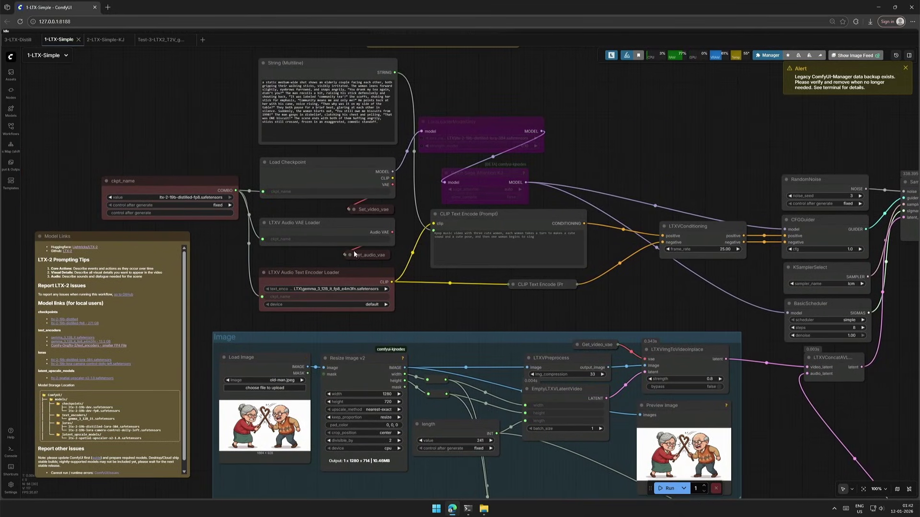
left_click(337, 227)
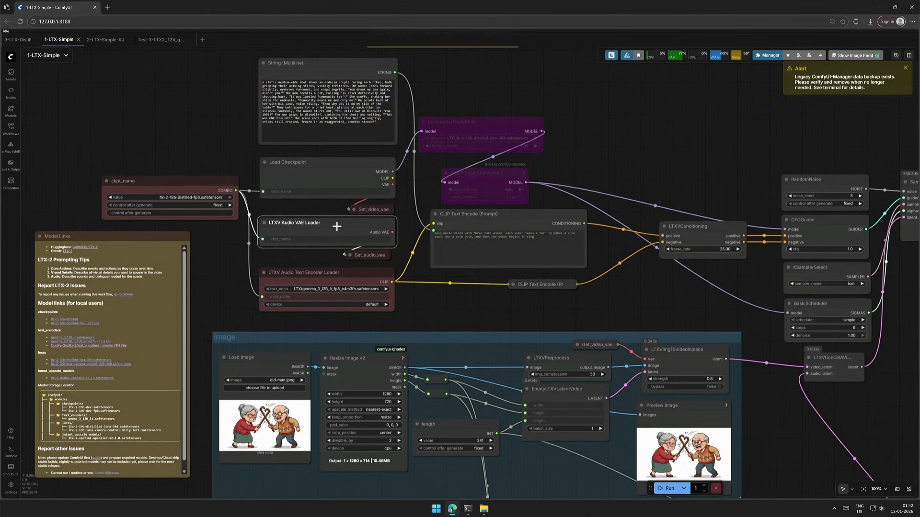
left_click_drag(450, 322, 329, 146)
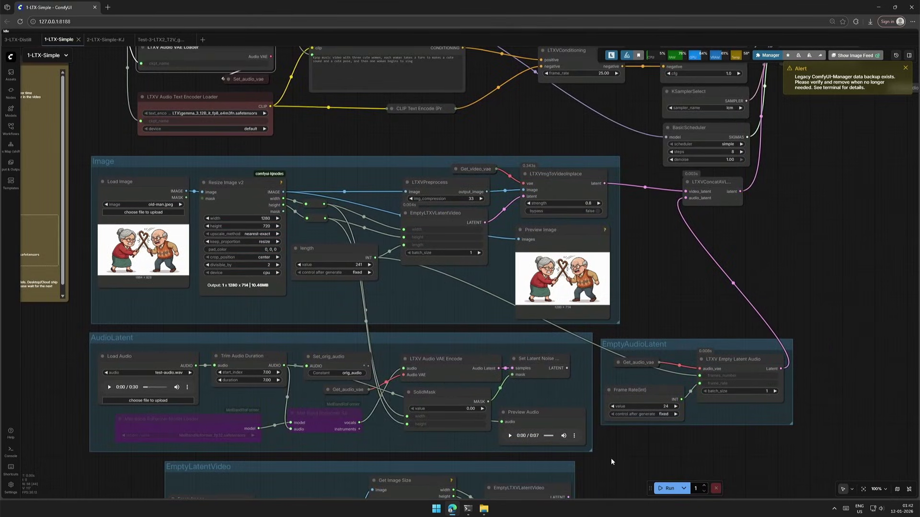
scroll(611, 458, "up", 3)
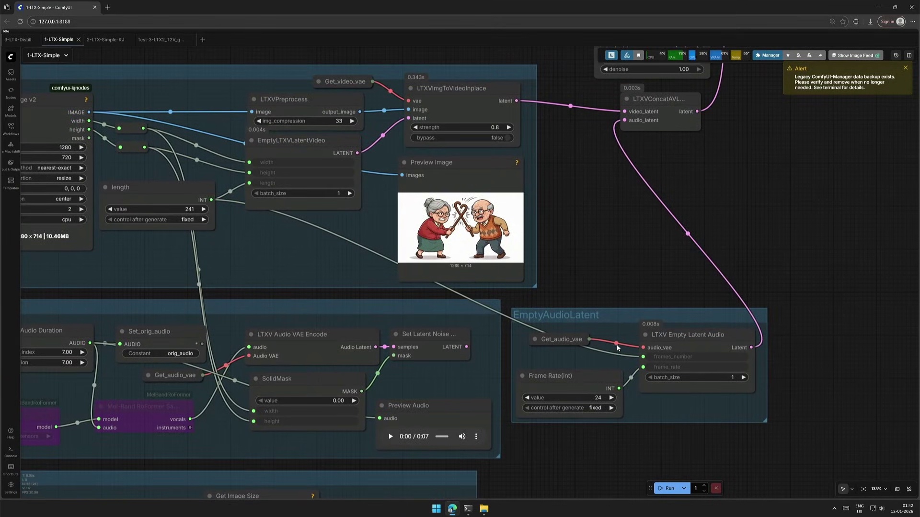
mouse_move(620, 289)
left_mouse_down()
mouse_move(620, 326)
mouse_move(621, 306)
left_mouse_up()
scroll(621, 306, "down", 2)
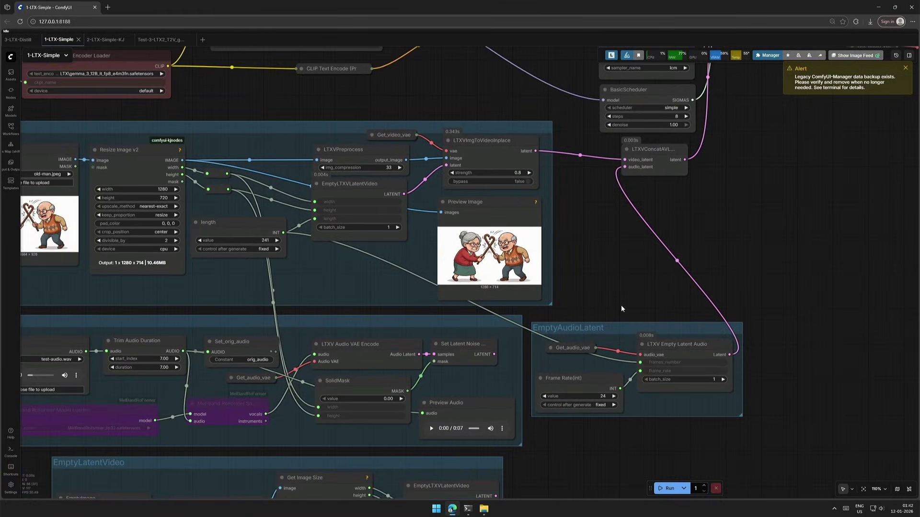
left_click_drag(633, 299, 626, 339)
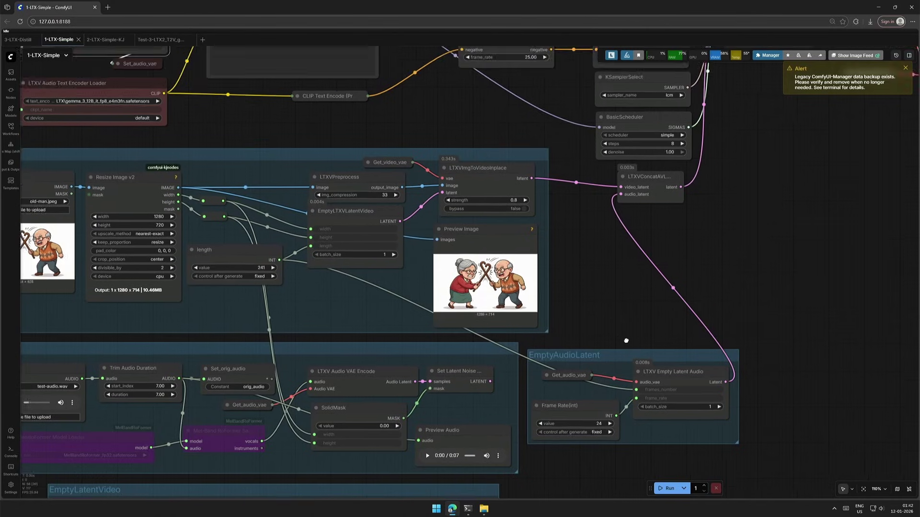
scroll(626, 339, "down", 2)
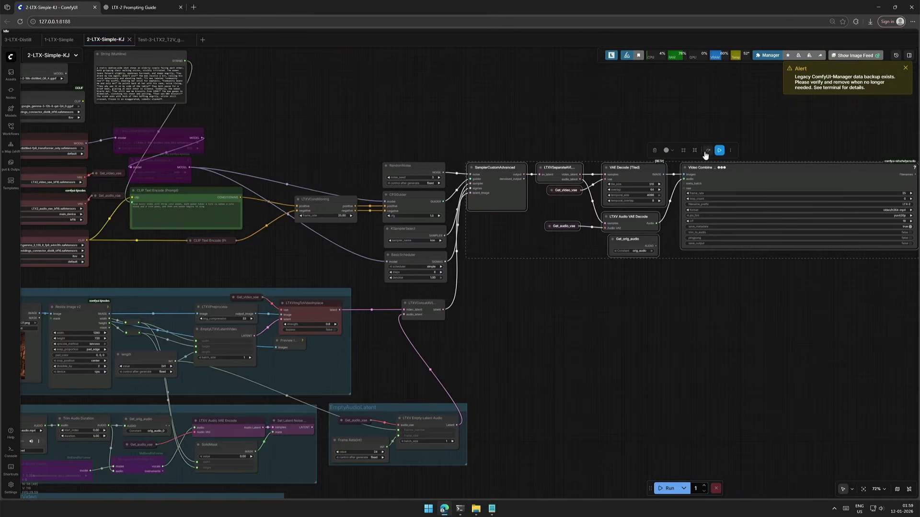
Step: Bypass the selected sampler, decode and Video Combine nodes in 2-LTX-Simple-KJ, and run the workflow to preview the resized image
left_click(708, 150)
left_click_drag(570, 326, 638, 296)
scroll(490, 313, "up", 4)
left_click_drag(490, 314, 730, 301)
left_click(543, 284)
left_click(672, 333)
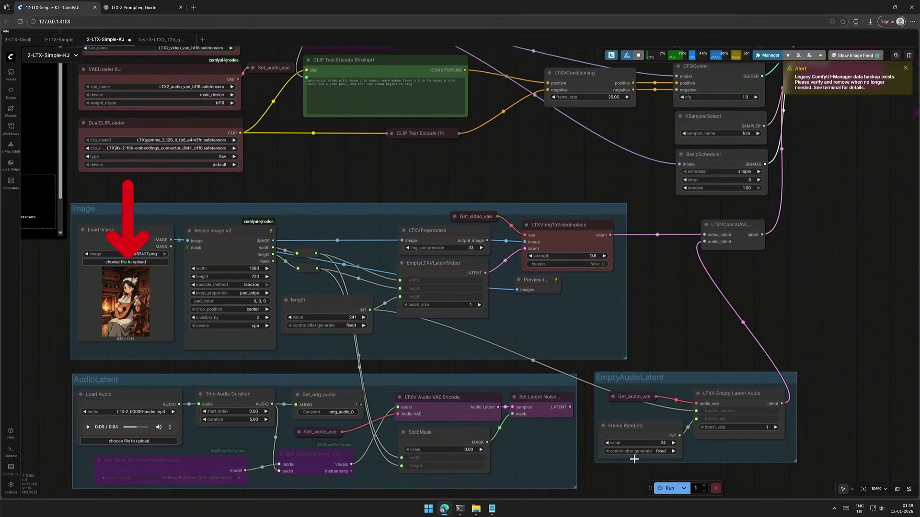
left_click(660, 489)
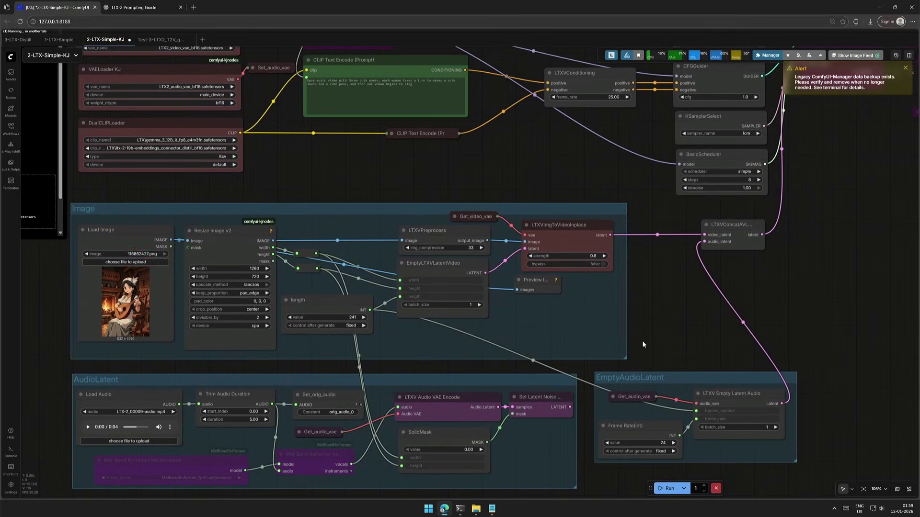
Step: Set the Resize Image v2 height to 1280 and rerun the workflow to preview the portrait image
scroll(531, 360, "up", 5)
scroll(668, 342, "up", 4)
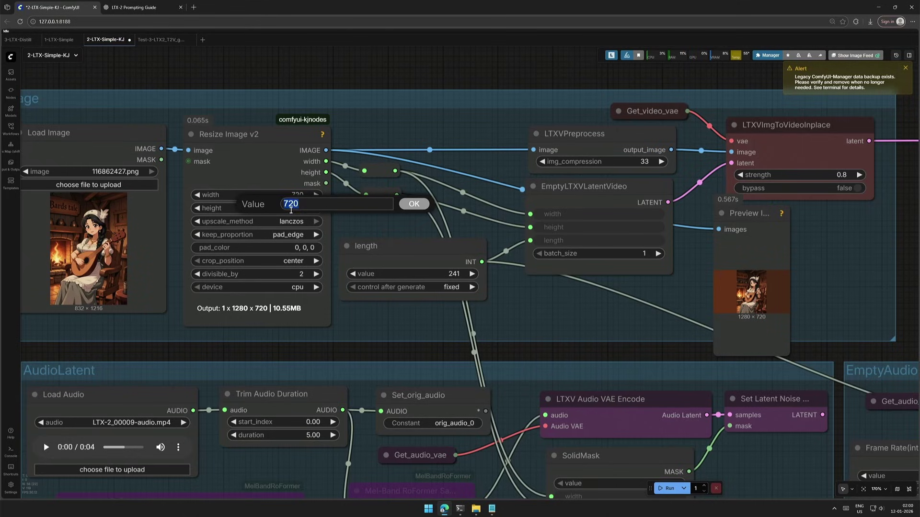
type("1280")
key("Return")
key("ctrl+Return")
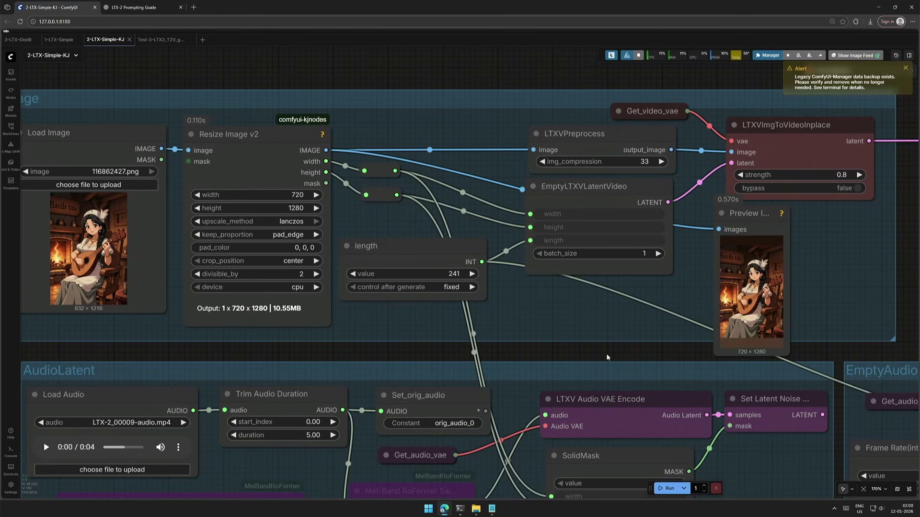
Step: Remove the bypass from the SamplerCustomAdvanced, latent separation, VAE decode and Video Combine nodes
left_click_drag(447, 268, 694, 429)
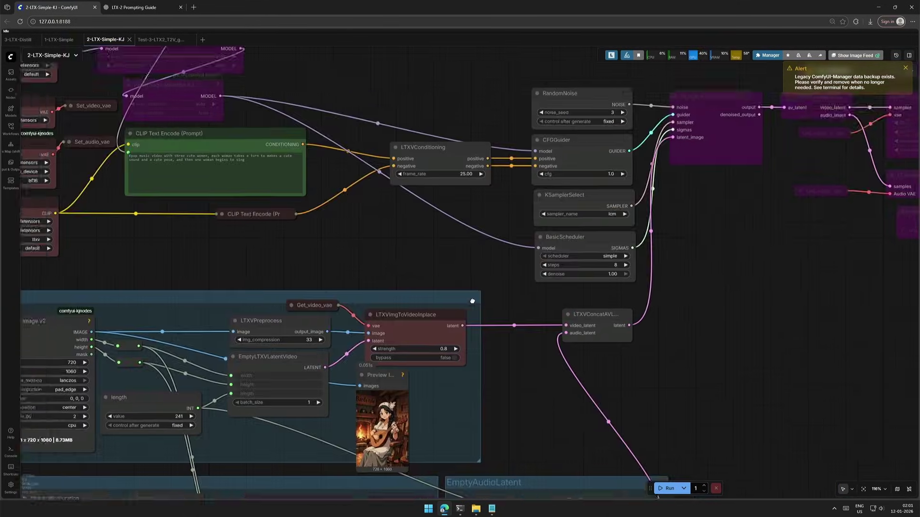
left_click_drag(563, 228, 724, 443)
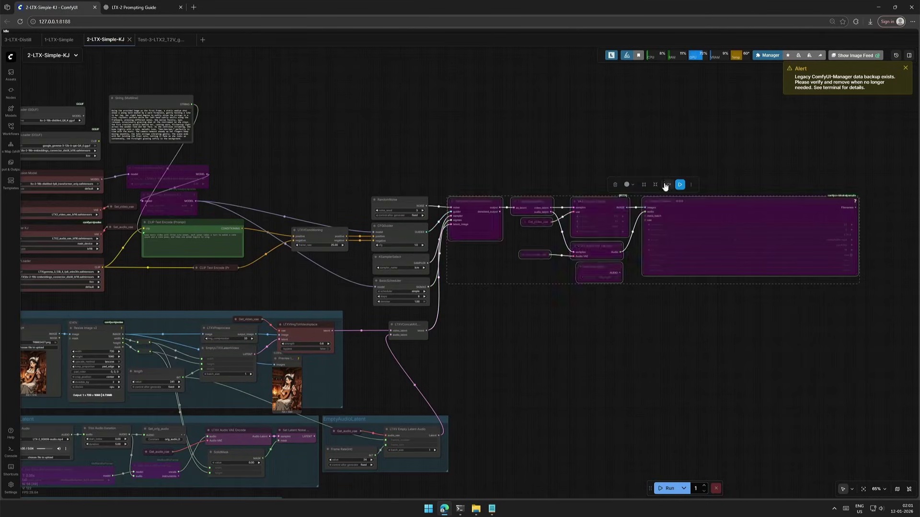
left_click(666, 185)
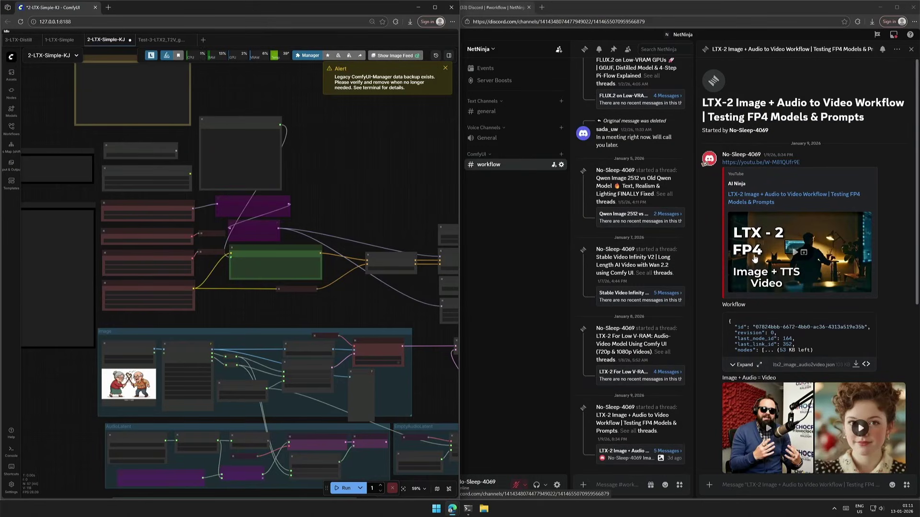
Step: Look through the example videos in the Discord thread about the LTX-2 Image + Audio to Video Workflow
scroll(714, 223, "down", 4)
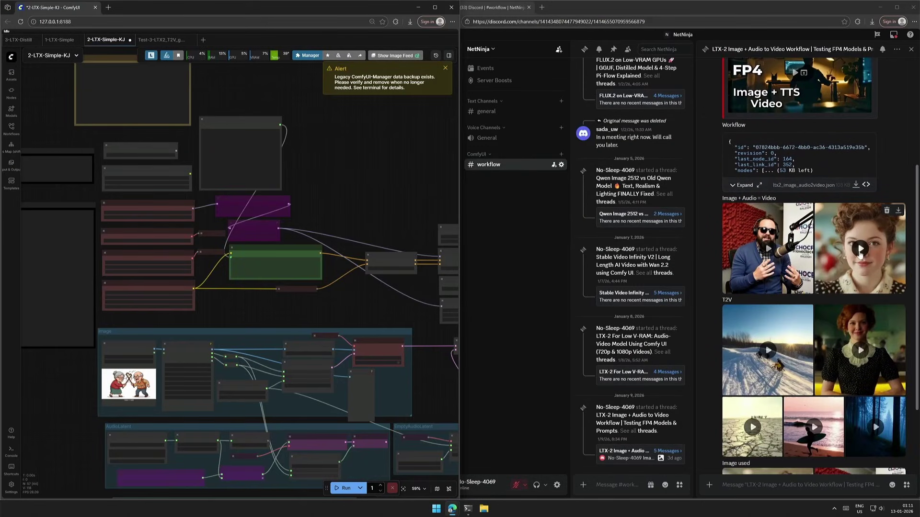